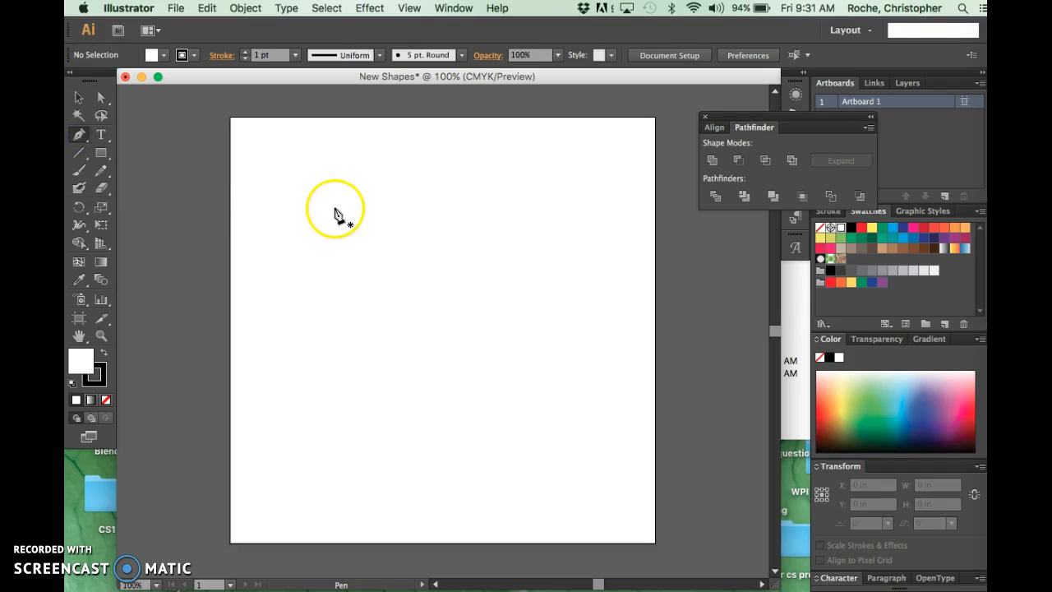
Step: Draw a slightly rotated five-pointed star about 2.5 in wide in the upper-left part of the artboard
click(78, 136)
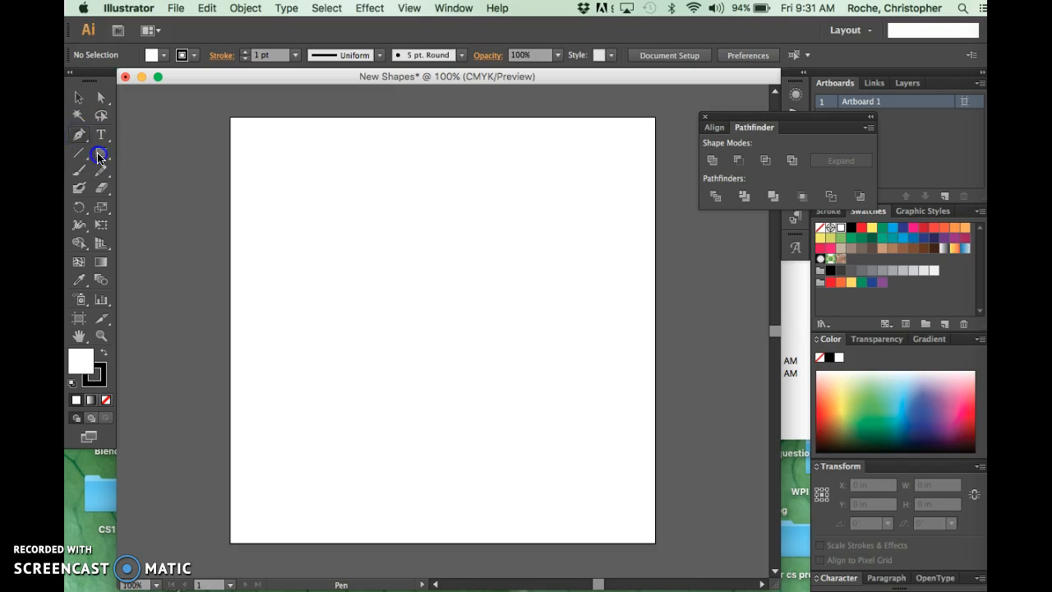
drag(110, 163, 141, 224)
drag(371, 225, 436, 255)
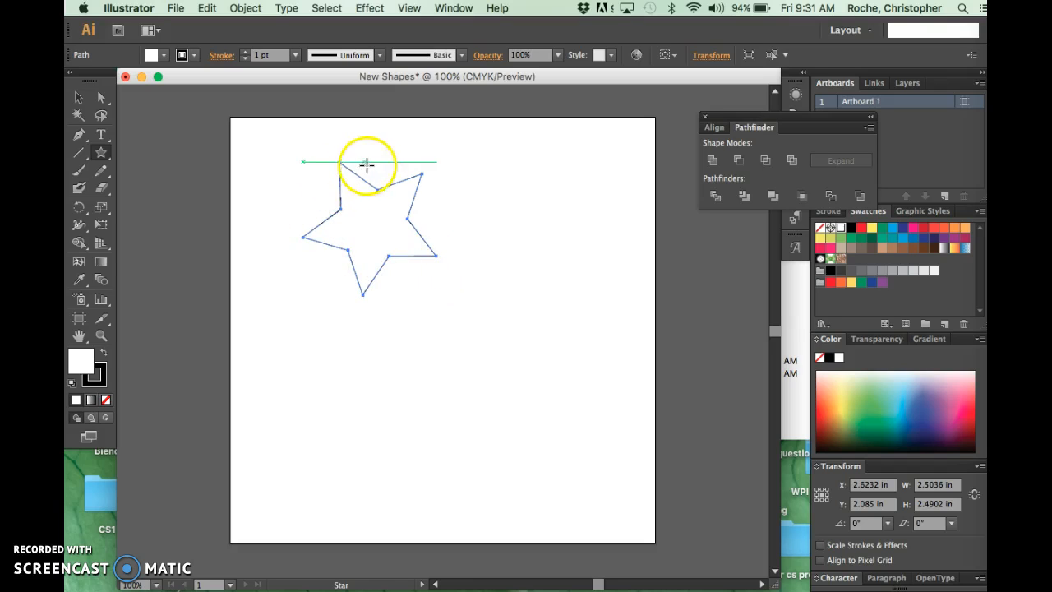
Step: Try a solid green fill, the green foliage pattern and the brown swirl pattern on the star
click(163, 57)
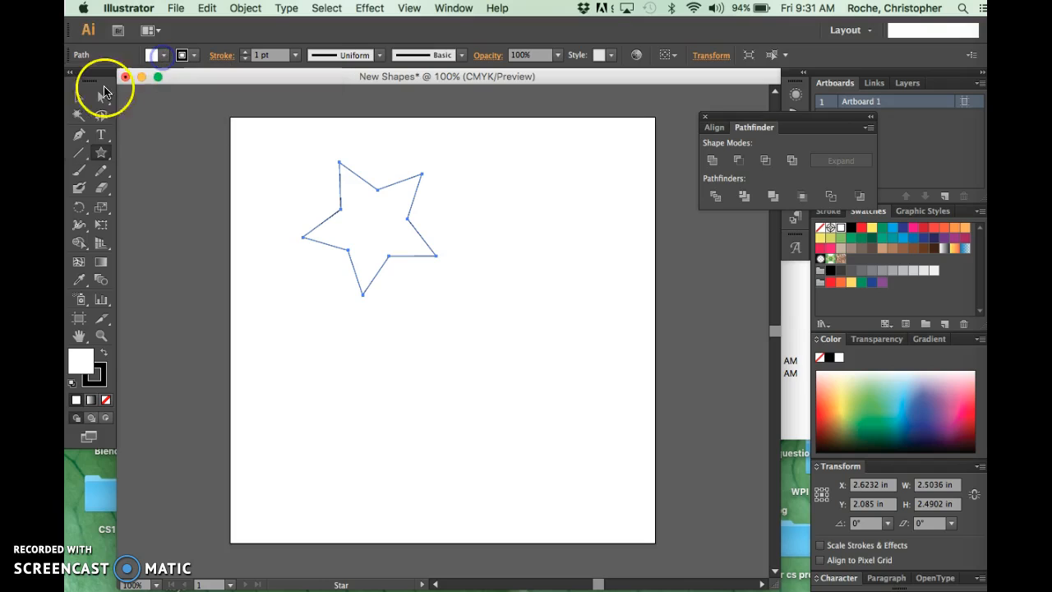
click(80, 101)
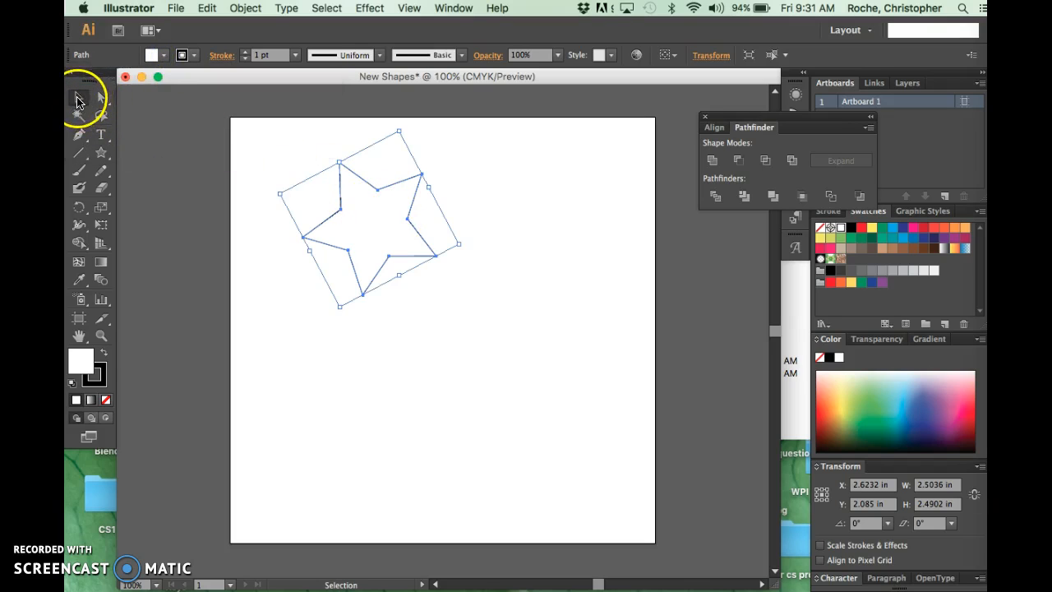
click(163, 55)
click(135, 81)
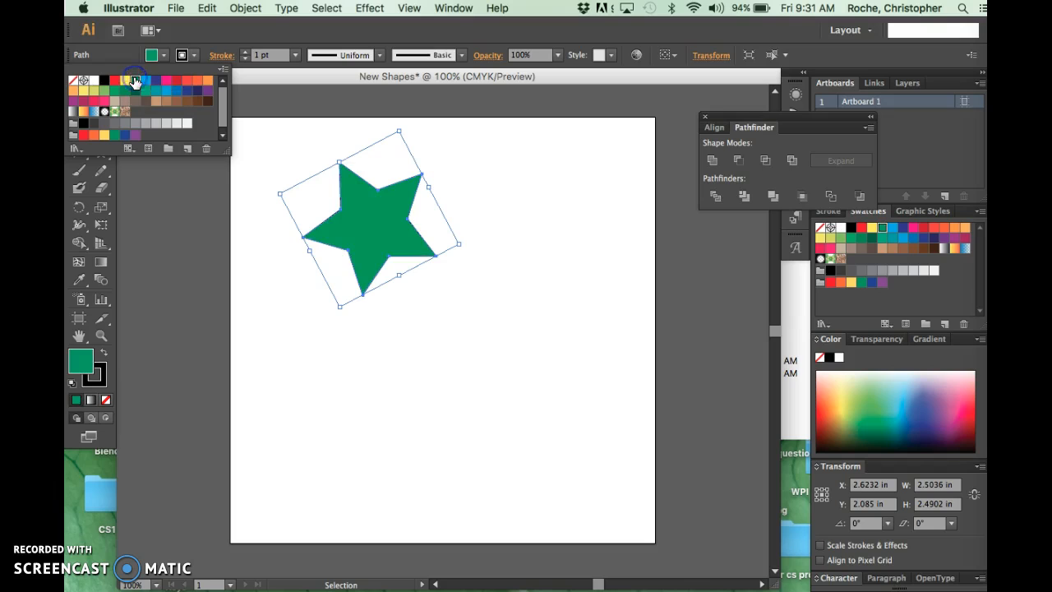
click(114, 110)
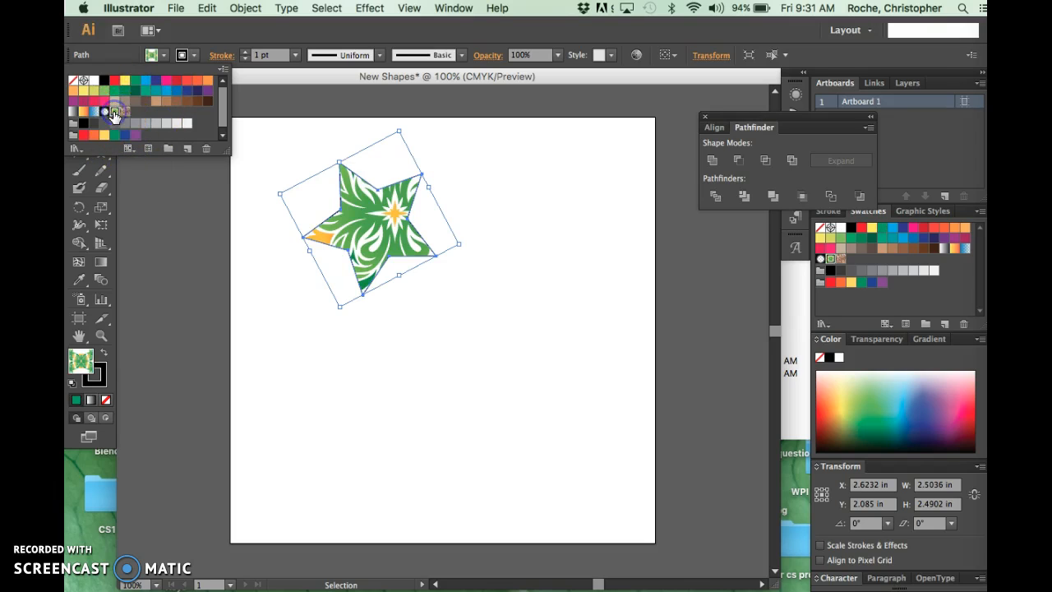
click(125, 112)
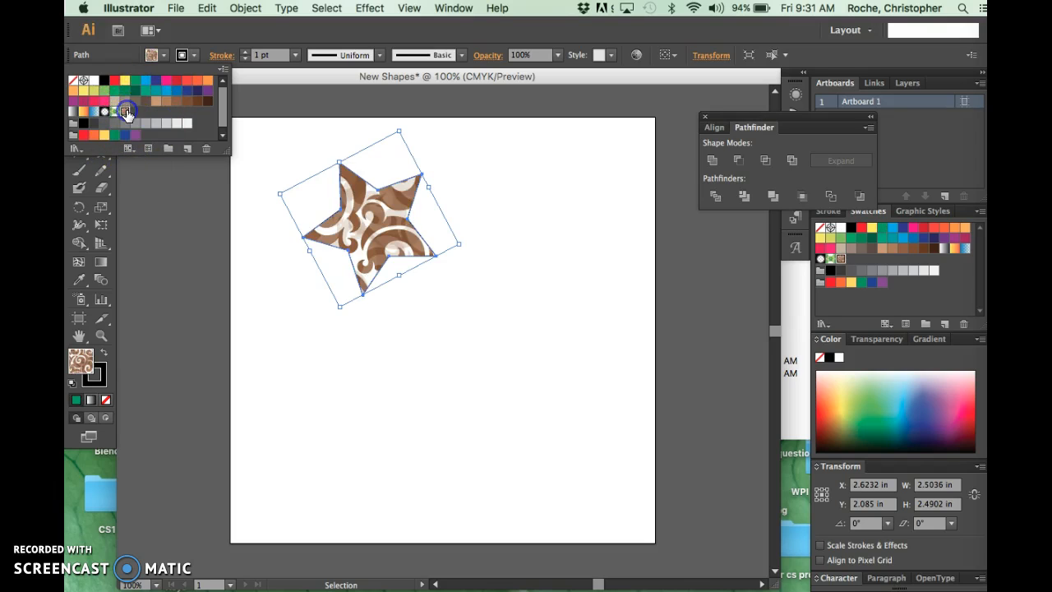
Step: Increase the star's stroke weight to 13 pt
click(194, 54)
click(182, 55)
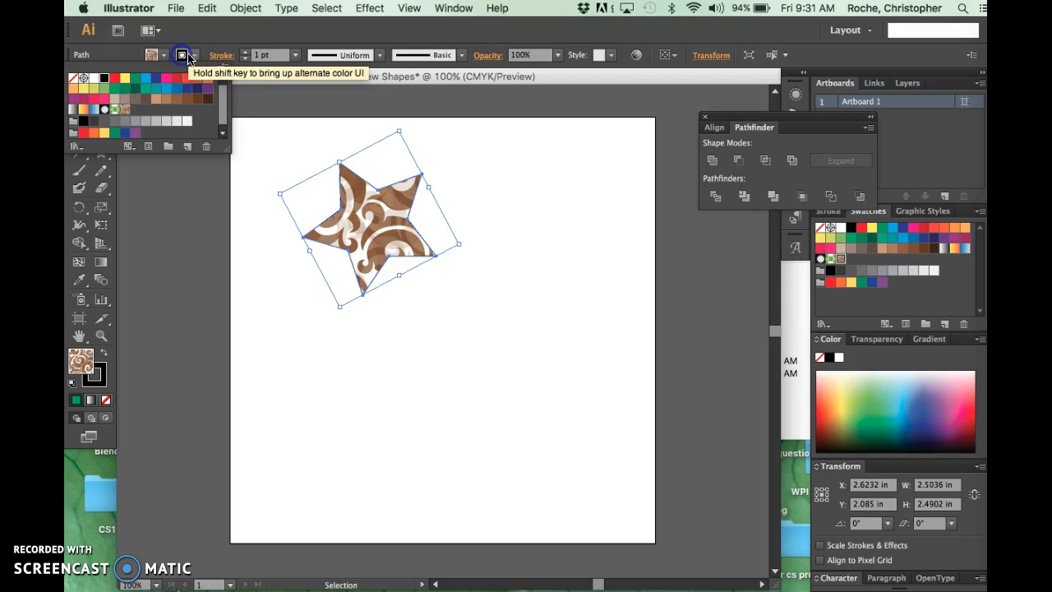
click(245, 52)
click(245, 52)
click(245, 52)
click(188, 56)
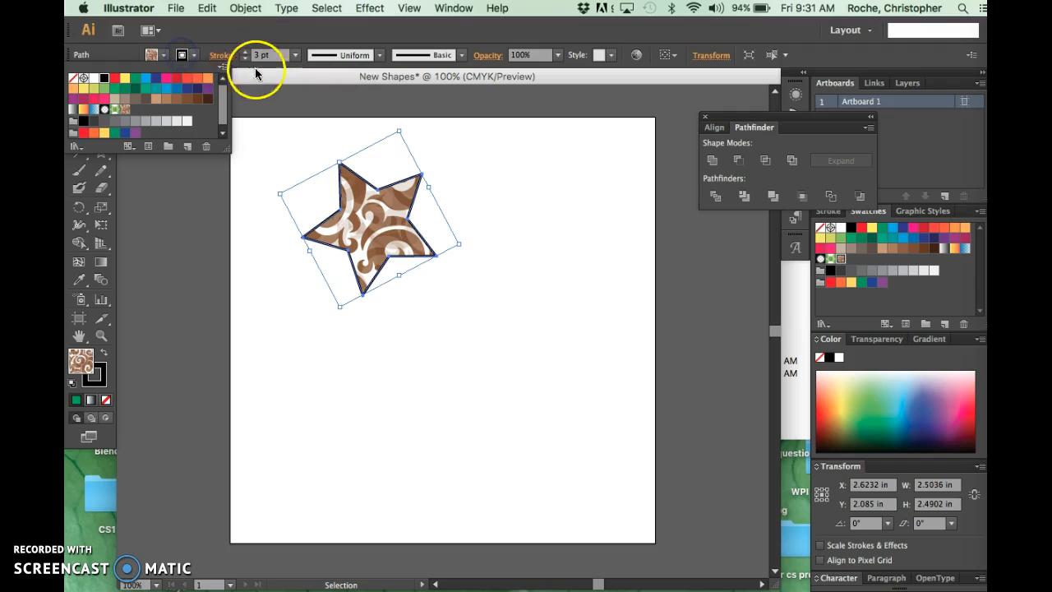
click(245, 52)
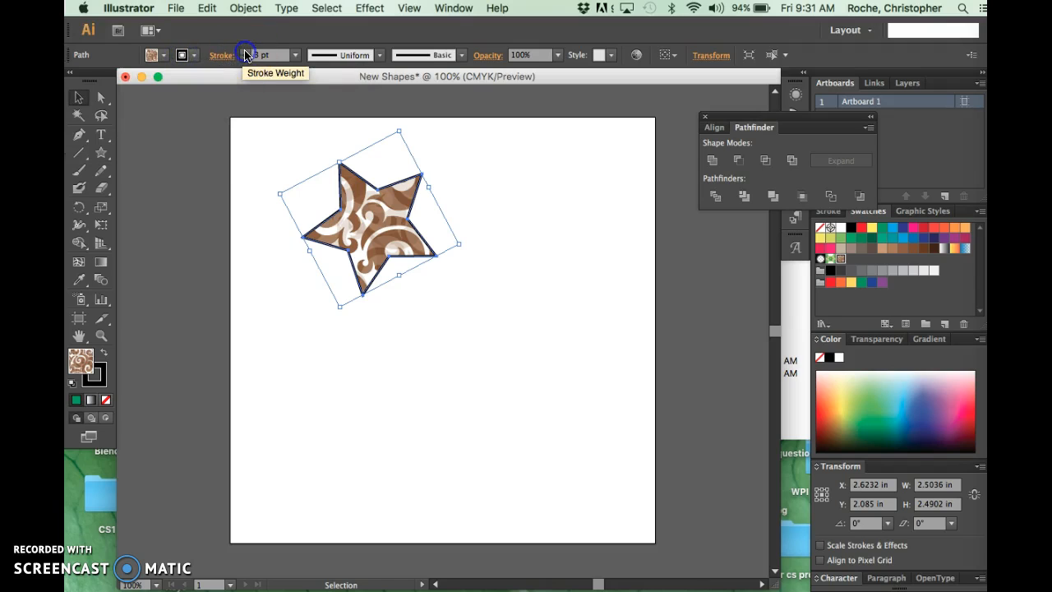
click(246, 51)
click(245, 52)
click(246, 52)
click(245, 51)
Step: Try a blue gradient, dark blue, orange-red and the green foliage pattern as the star's stroke
click(190, 55)
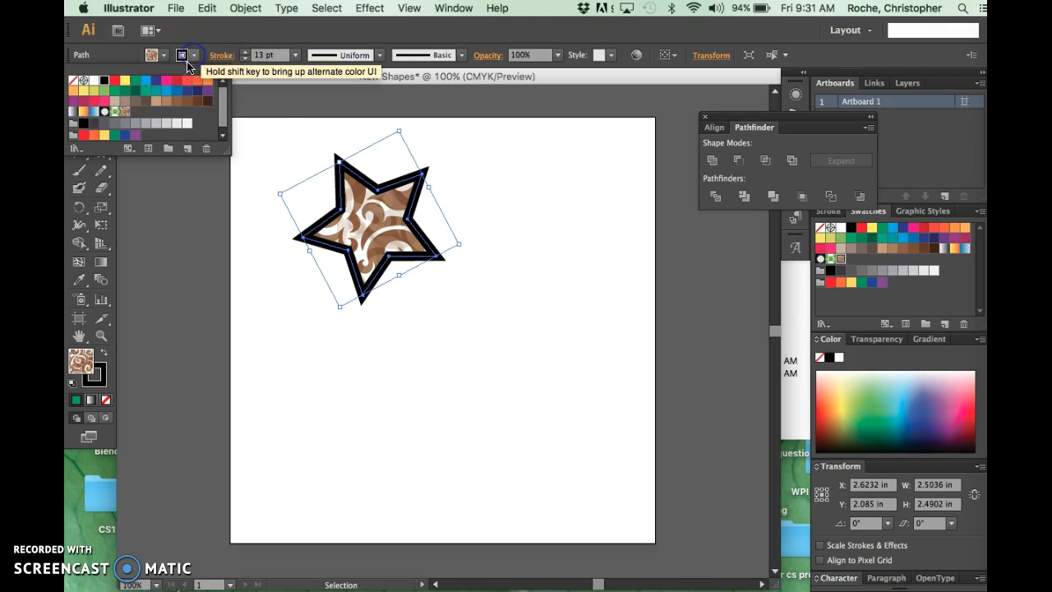
click(94, 115)
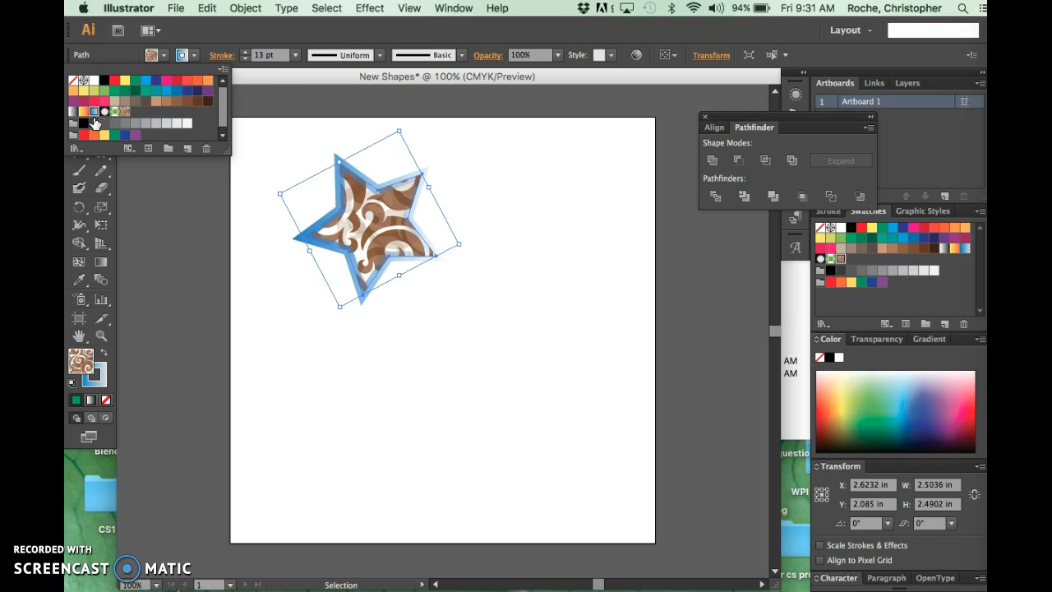
click(122, 136)
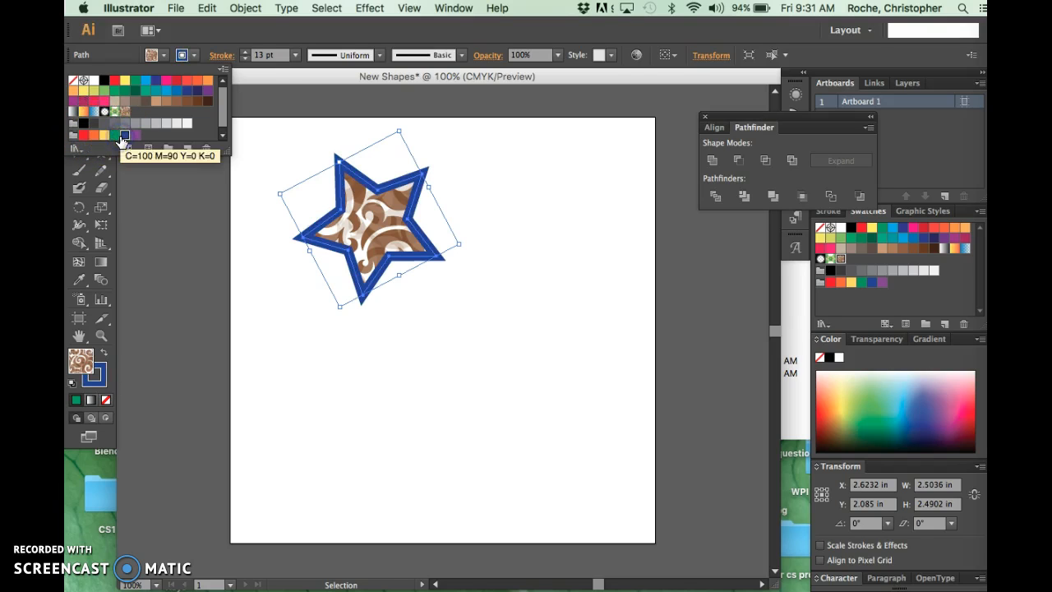
click(188, 82)
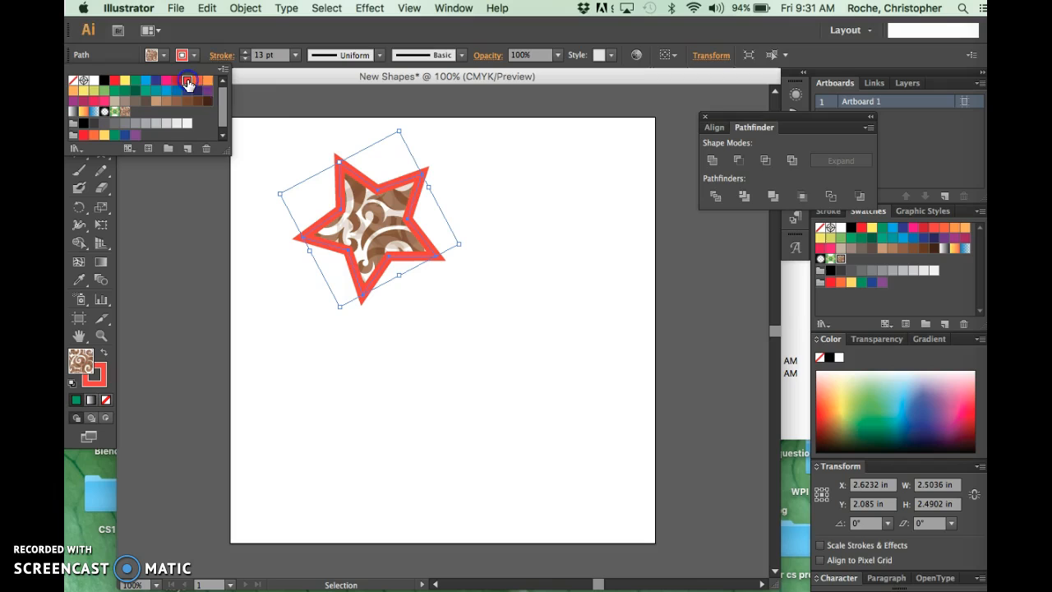
click(115, 112)
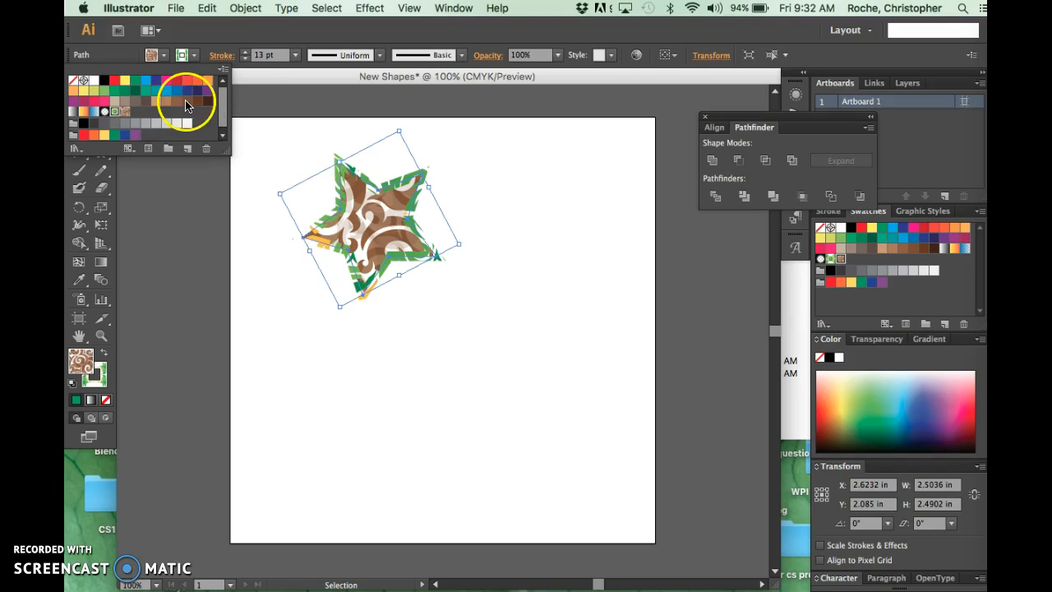
Step: Set the star's fill to None
click(195, 55)
click(195, 55)
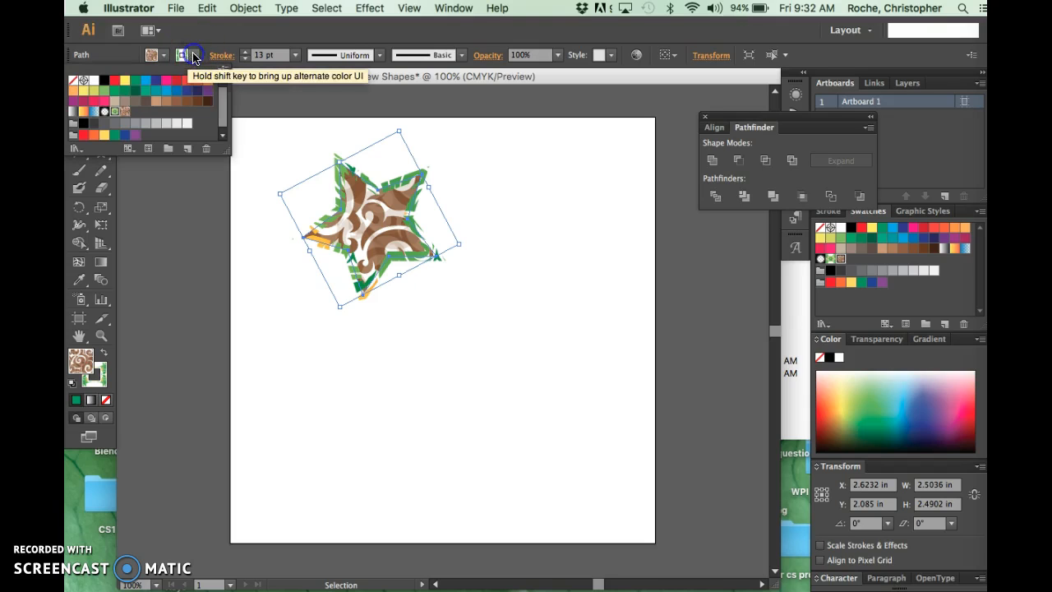
click(165, 56)
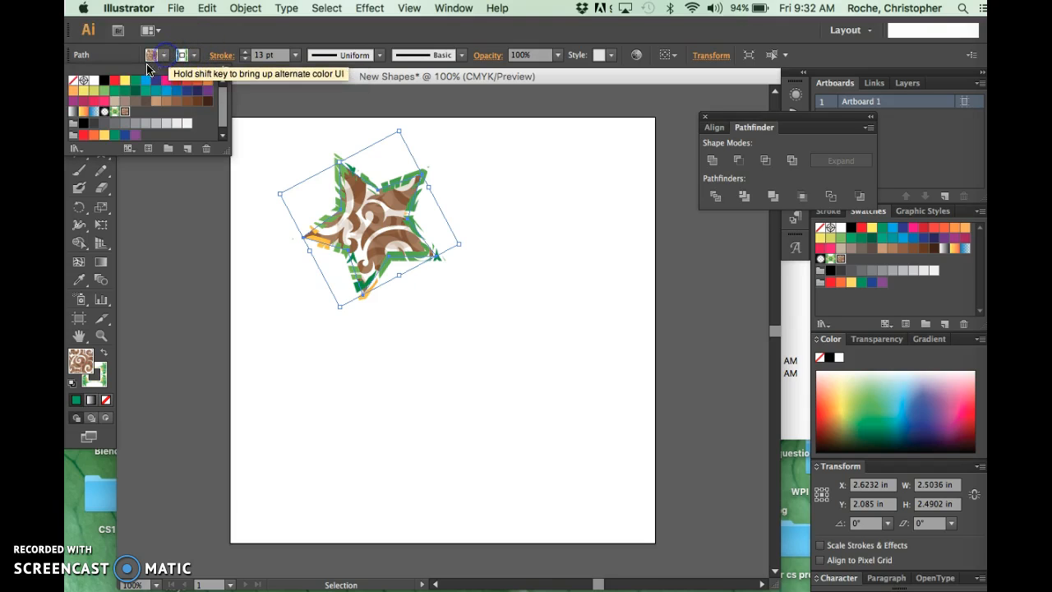
click(72, 80)
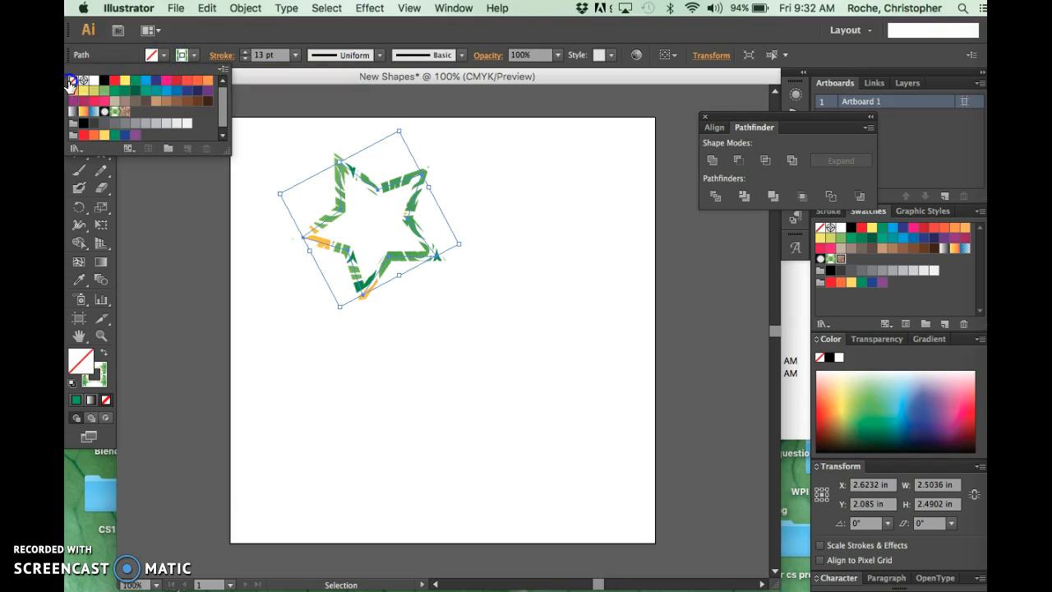
Step: Give the star a black outline with a 1 pt stroke weight, and deselect it
click(192, 56)
click(191, 55)
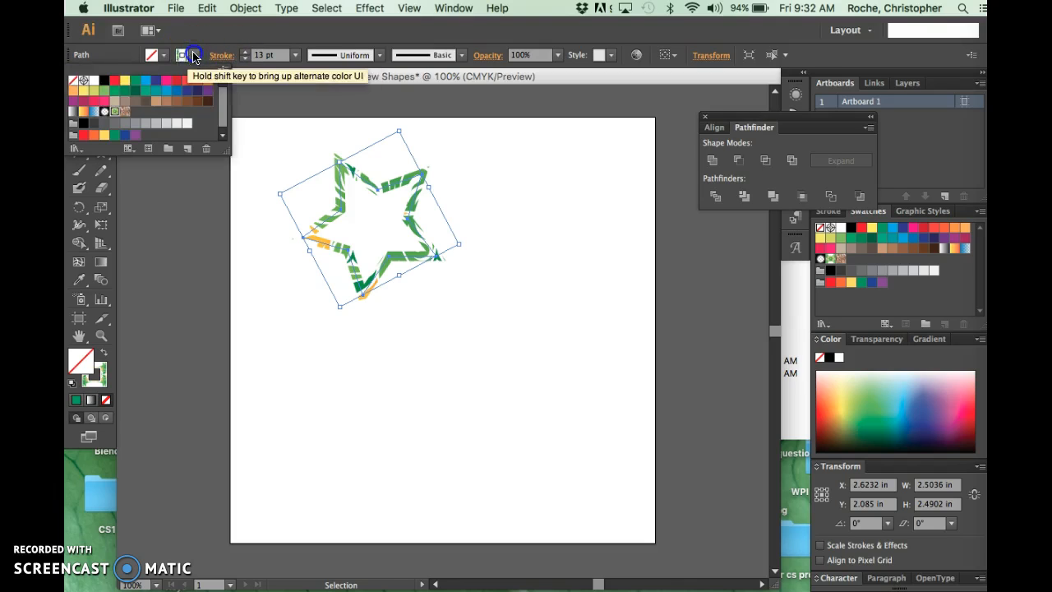
click(105, 83)
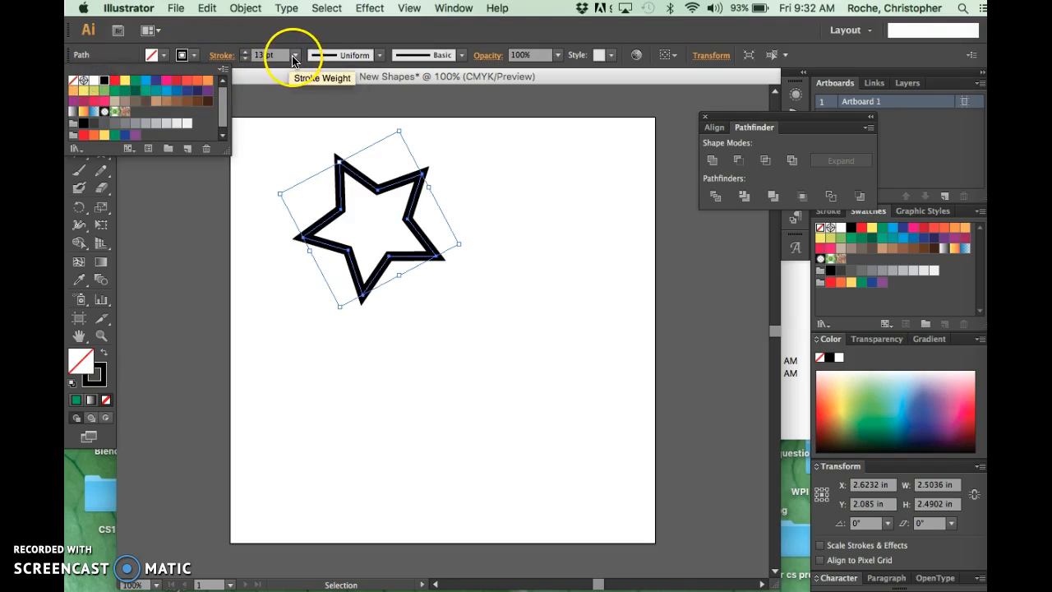
click(295, 56)
click(295, 55)
click(313, 118)
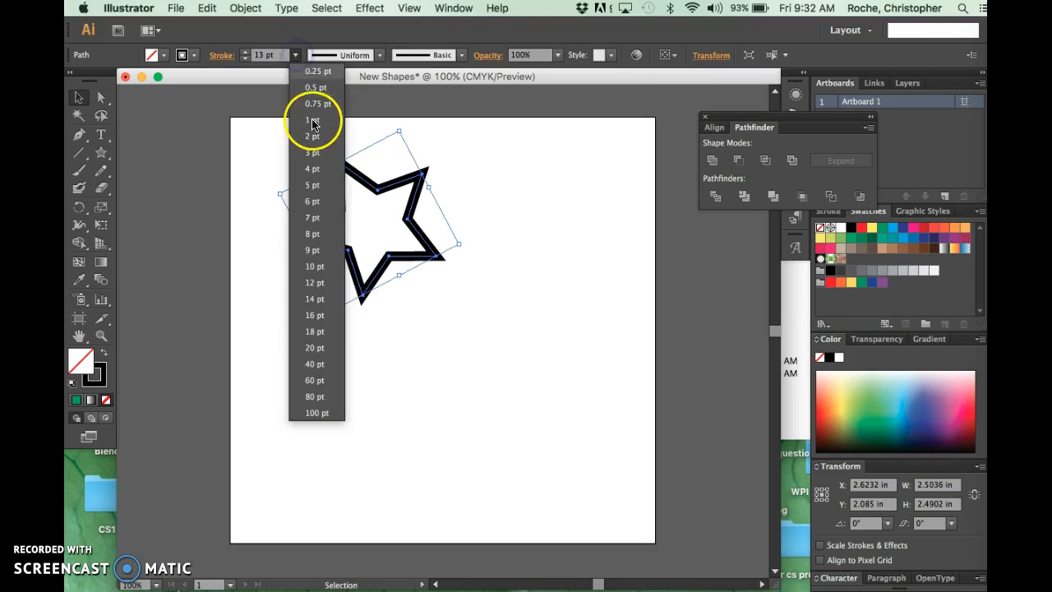
click(472, 206)
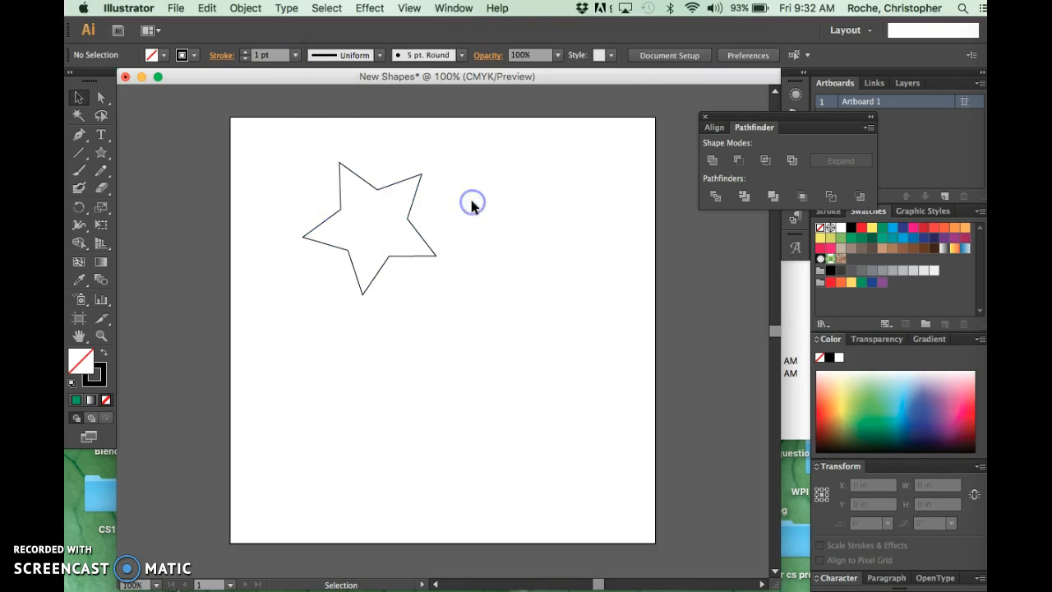
Step: Place a 2.0833 by 1.5417 in rectangle overlapping the star, and delete it
click(102, 159)
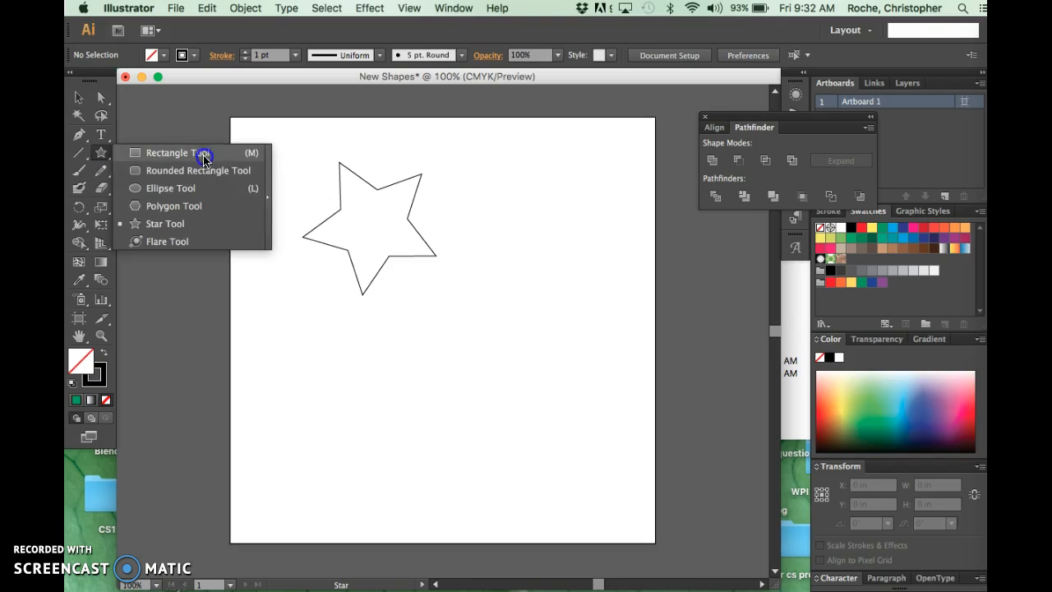
click(101, 155)
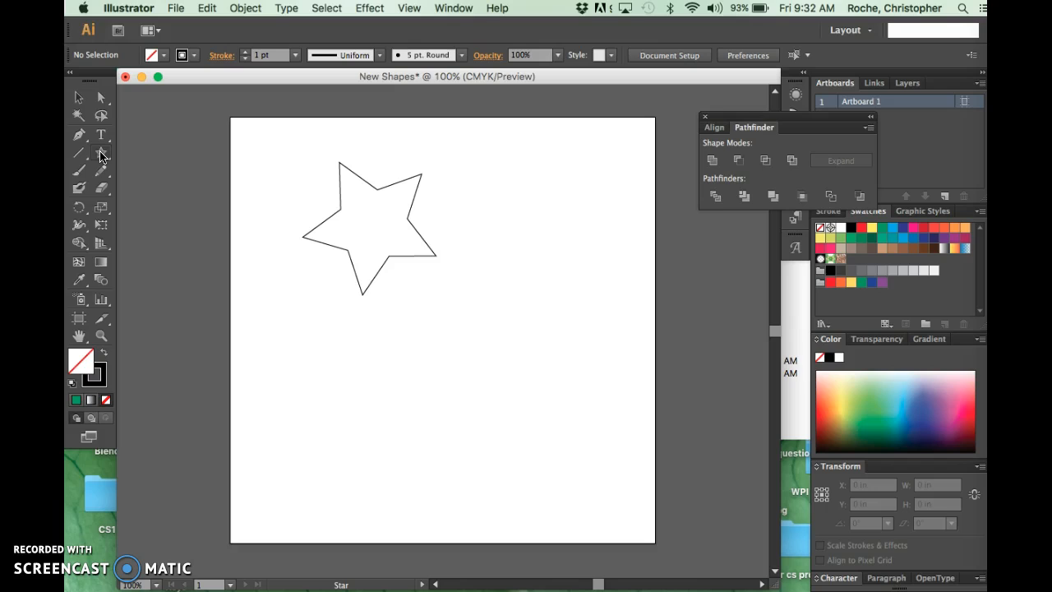
drag(100, 157, 145, 156)
click(383, 228)
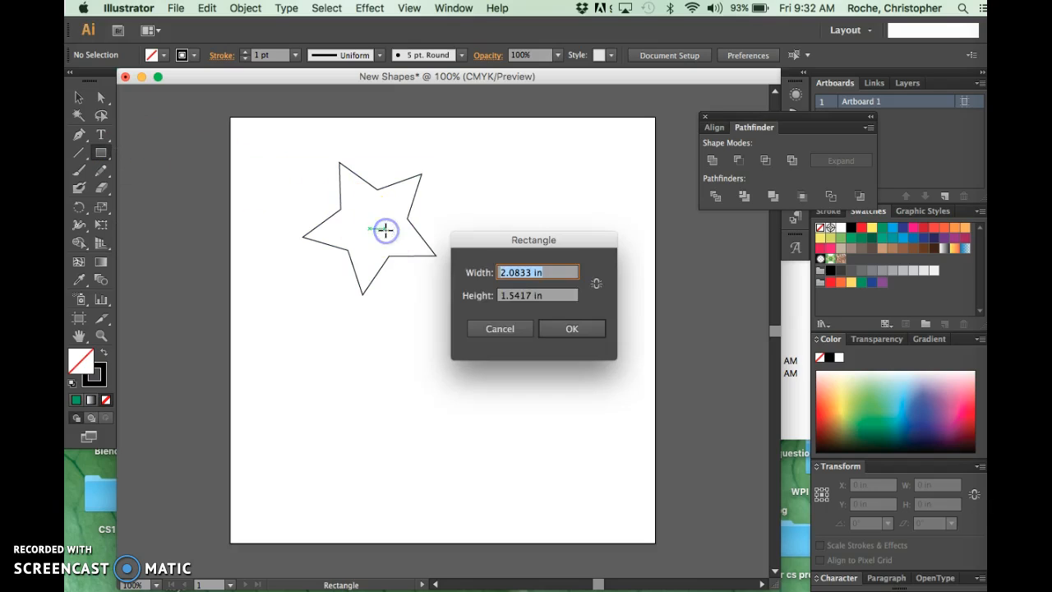
click(567, 331)
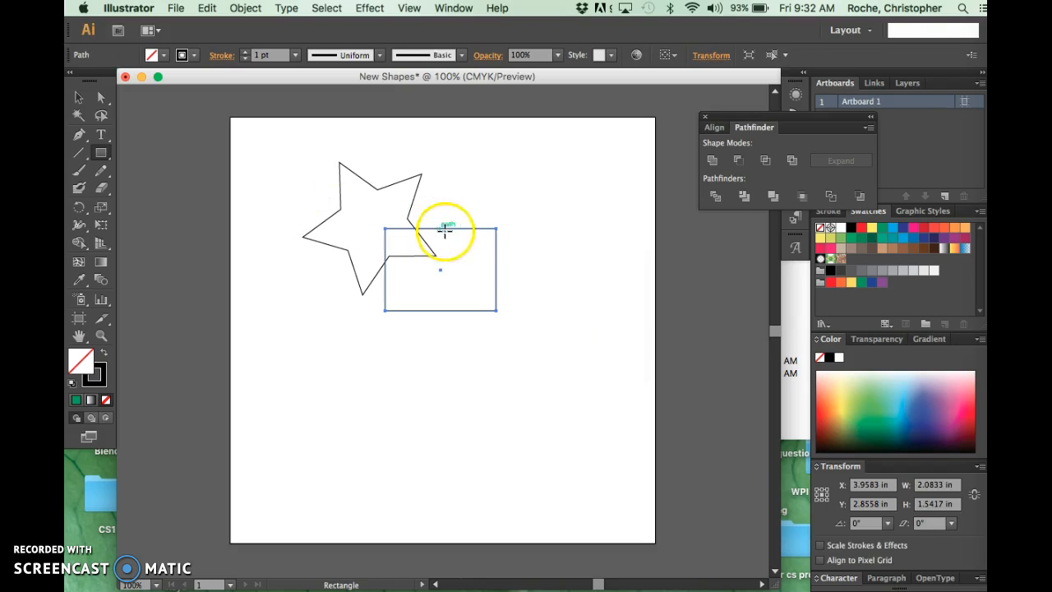
key(Delete)
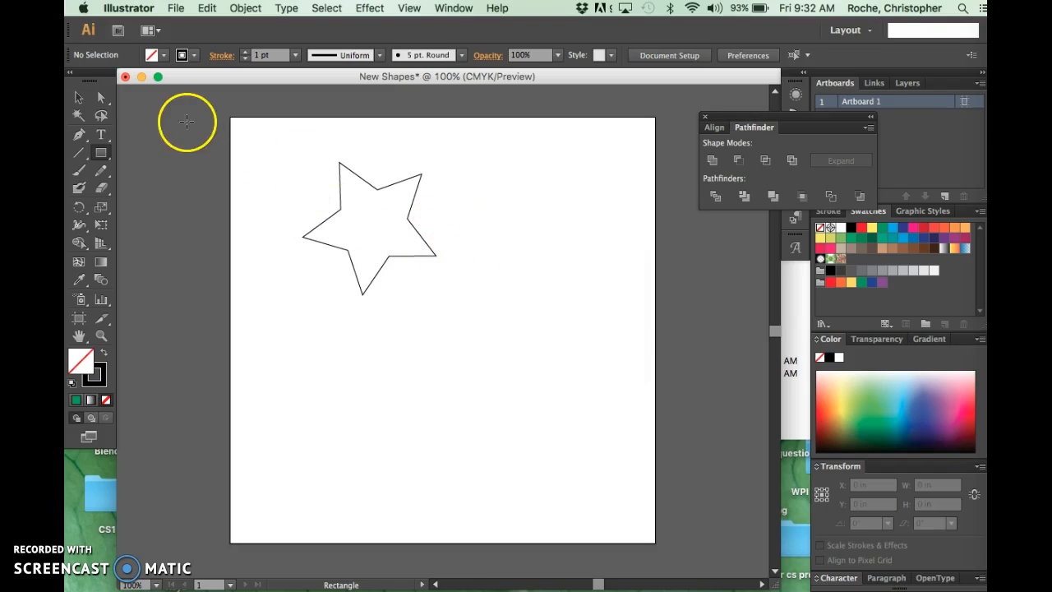
Step: Draw a seven-pointed star about 2.54 in wide to the lower right of the five-pointed star
click(108, 157)
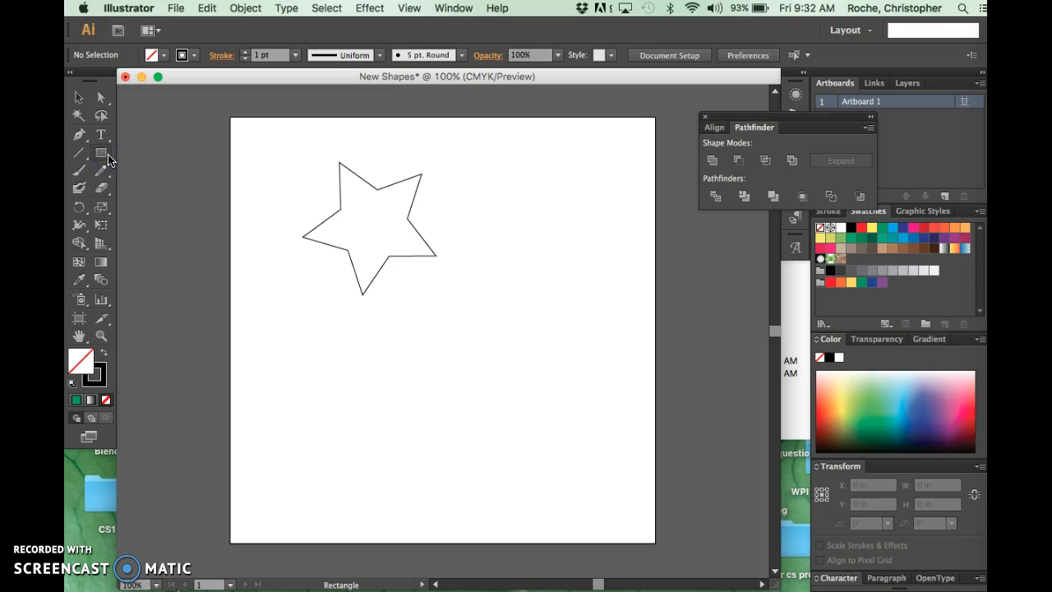
drag(104, 157, 153, 225)
drag(491, 301, 524, 367)
key(Up)
key(Up)
key(Up)
key(Up)
key(Up)
key(Up)
key(Down)
key(Down)
key(Down)
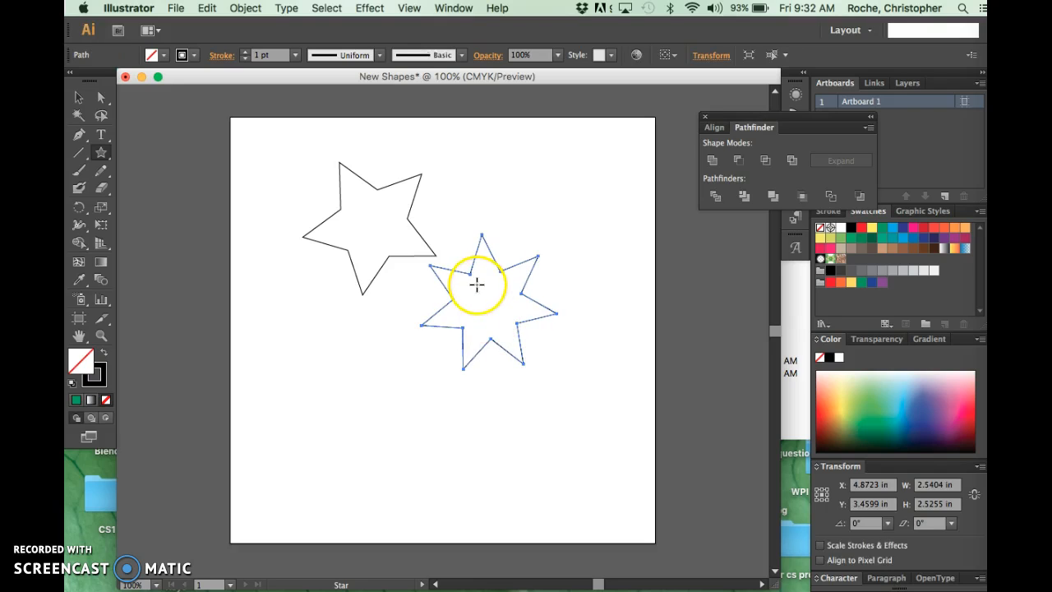
Step: Move the seven-pointed star up and left so it overlaps the five-pointed star's lower-right tip, and deselect it
click(80, 98)
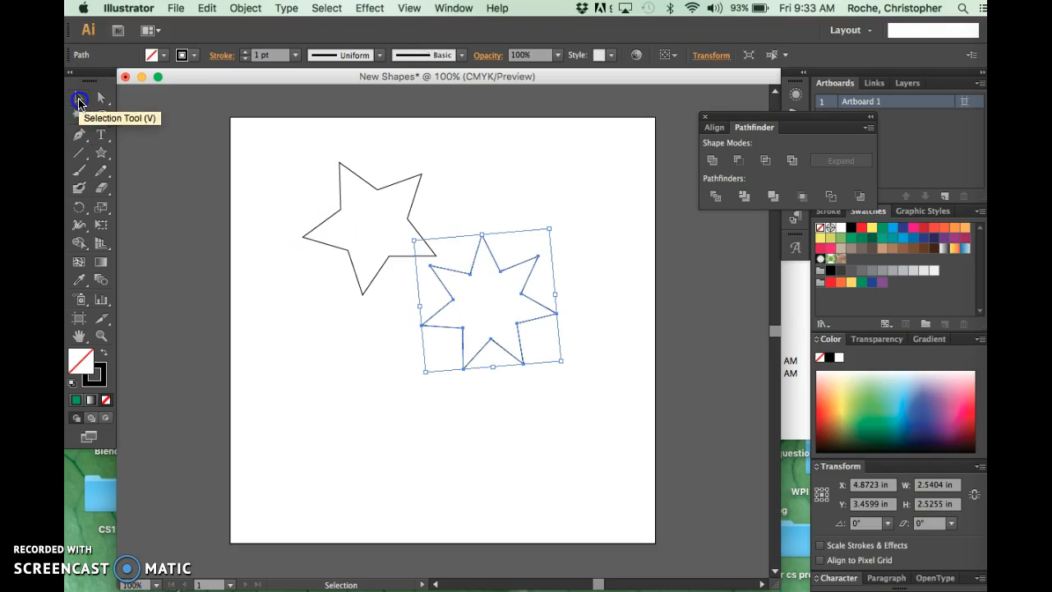
drag(499, 276, 474, 247)
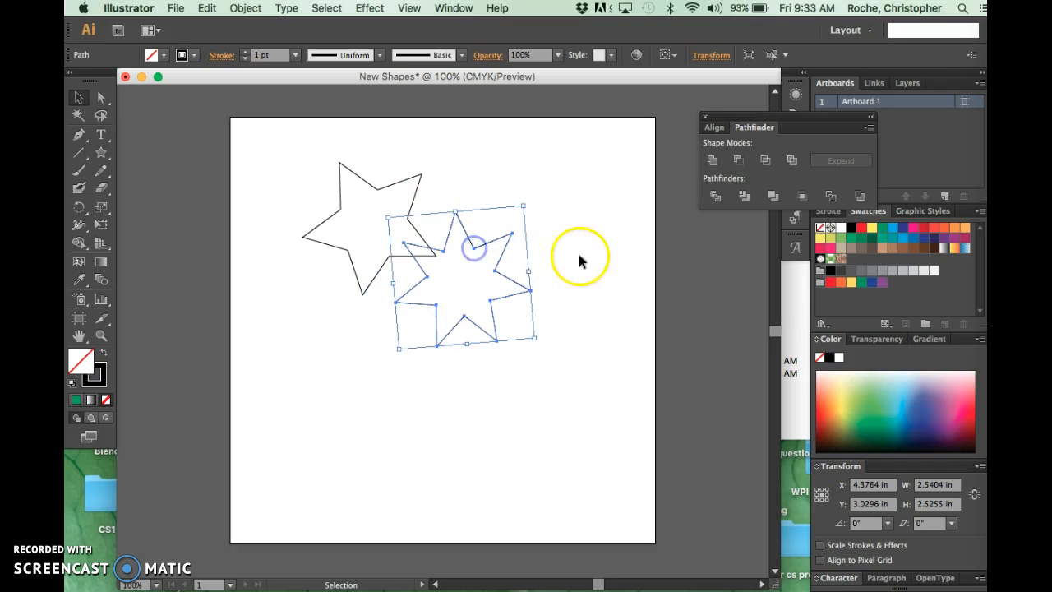
click(354, 205)
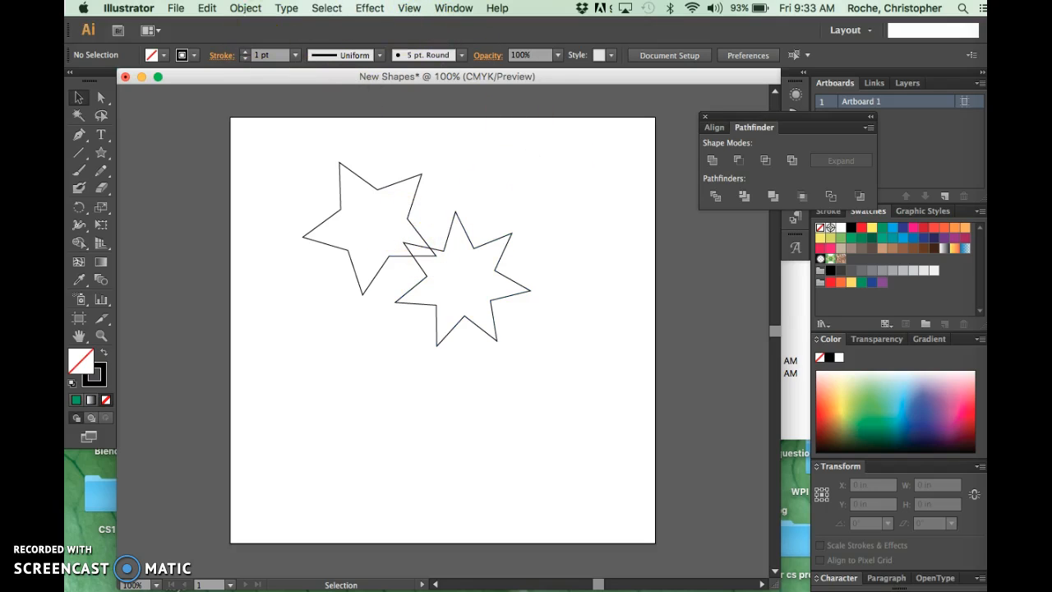
Step: Close the Pathfinder panel and show it again
click(235, 8)
mouse_move(446, 8)
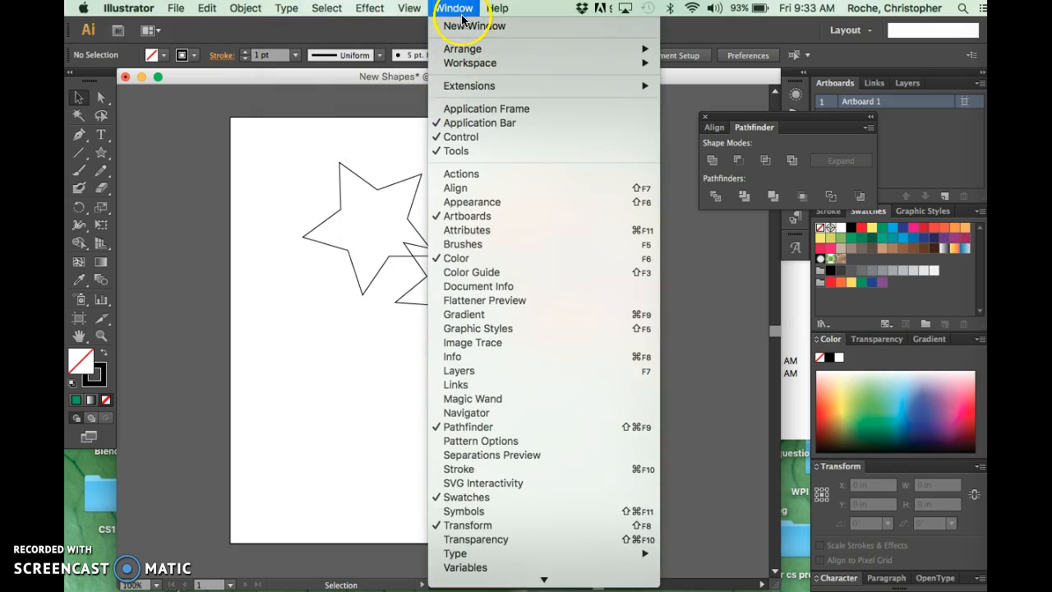
click(705, 122)
click(705, 122)
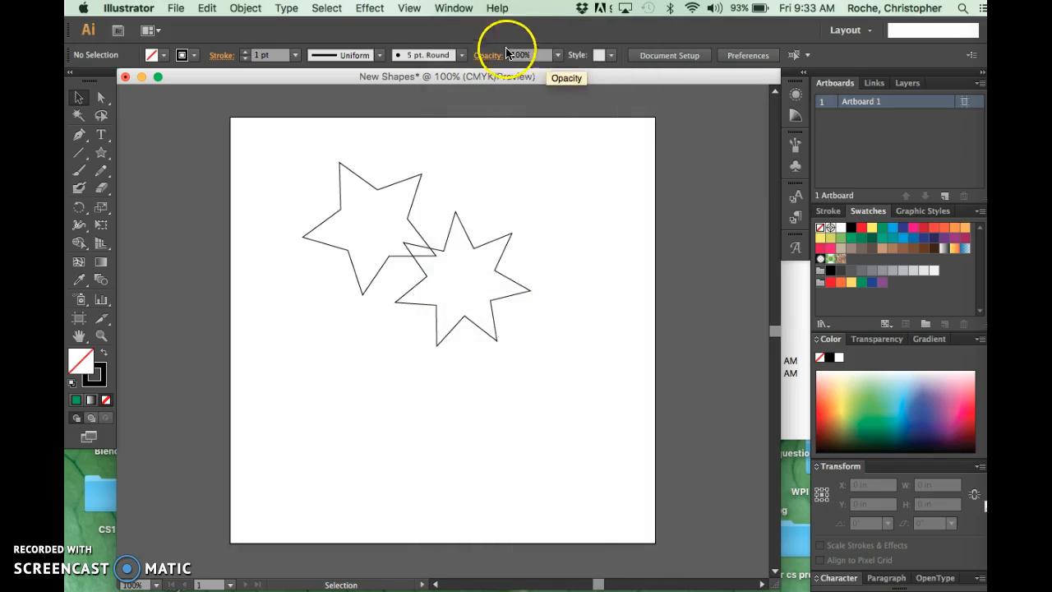
click(452, 8)
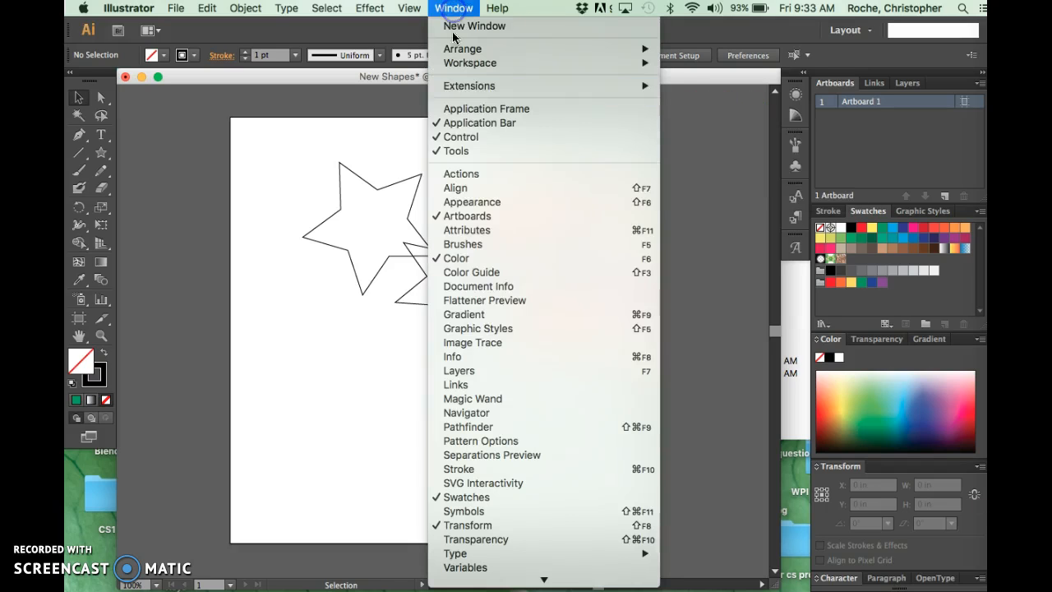
click(482, 430)
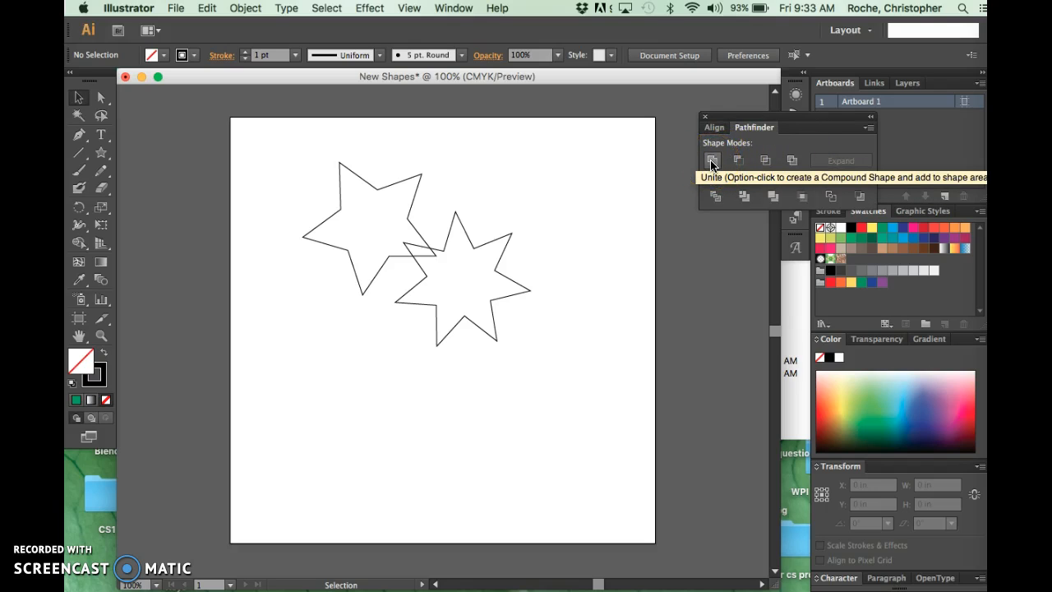
Step: Move the seven-pointed star down and right, clear of the five-pointed star
click(497, 293)
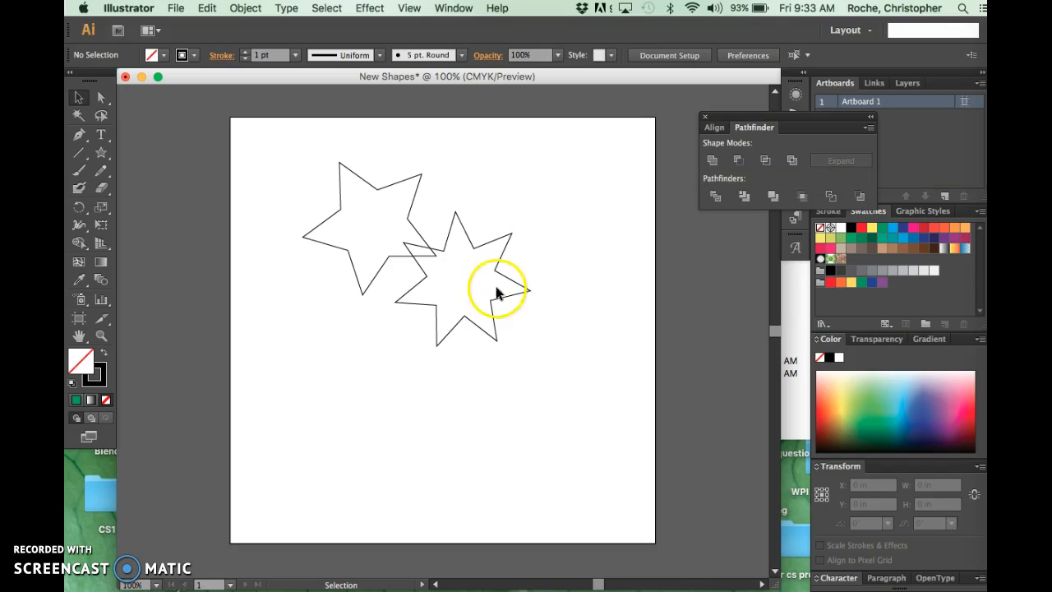
click(420, 278)
click(448, 288)
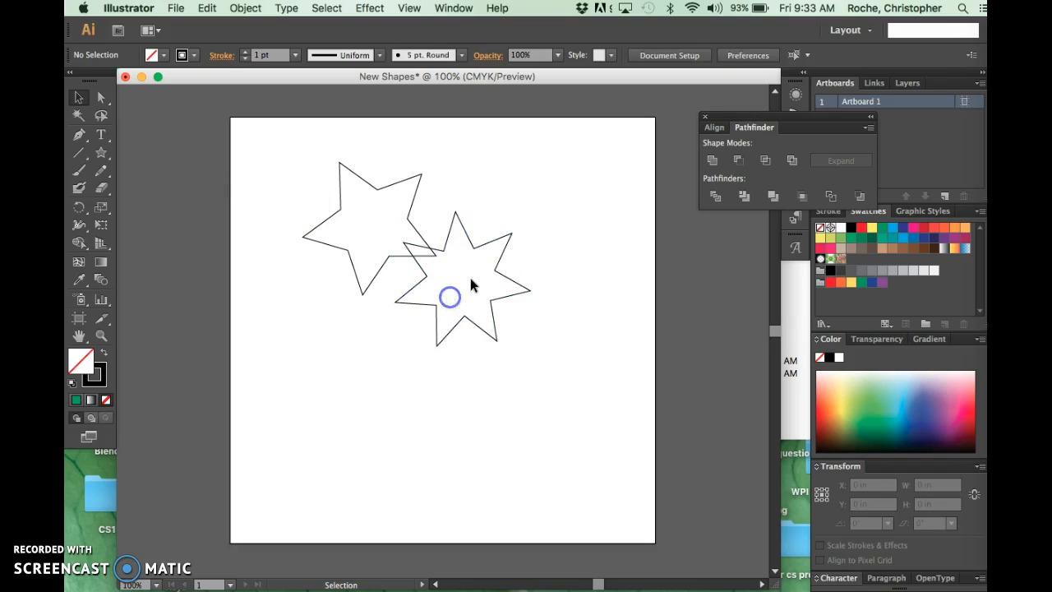
drag(469, 244, 516, 279)
Step: Stretch the seven-pointed star's upper-left tip into the five-pointed star, to about X 2.46 in, Y 1.82 in, and deselect the shape
click(100, 97)
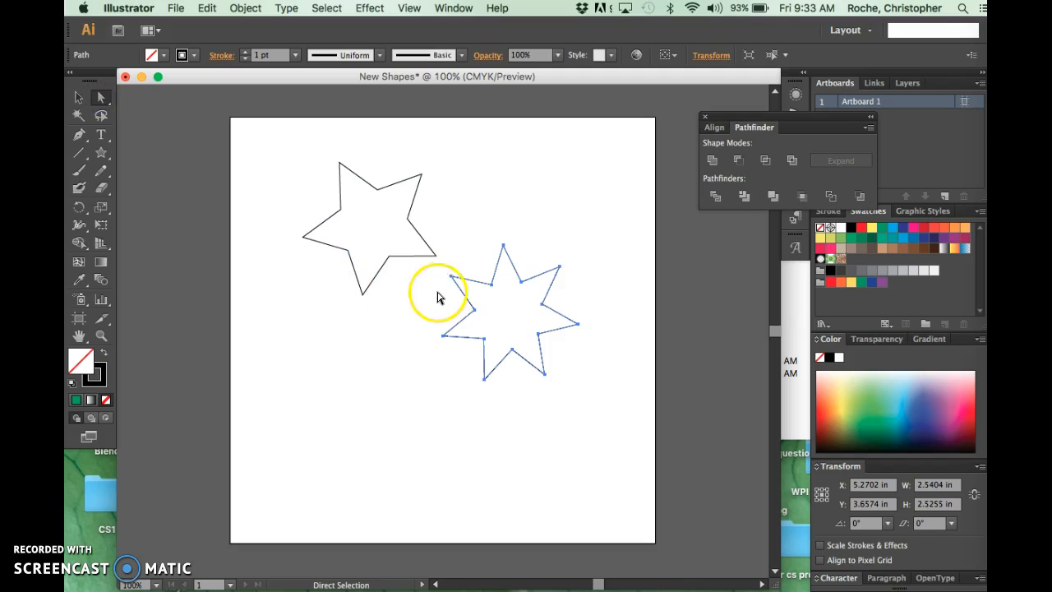
drag(451, 278, 360, 217)
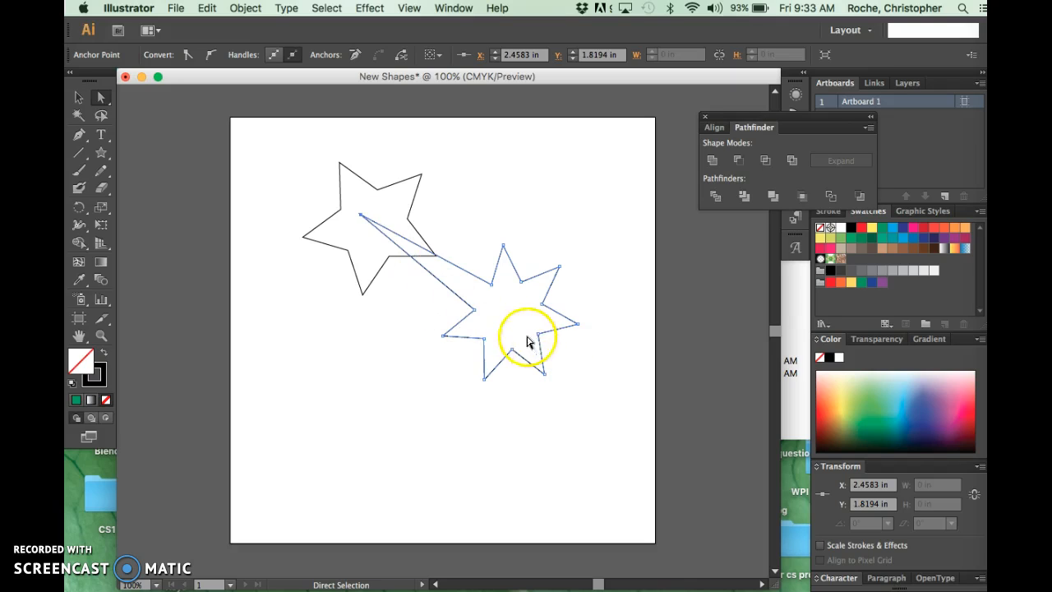
click(79, 97)
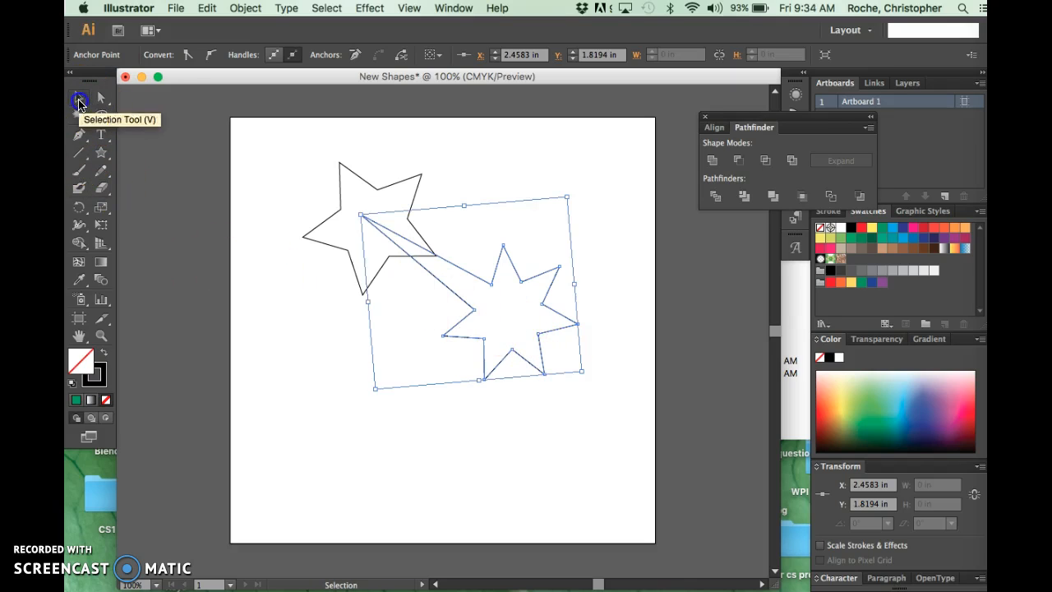
click(491, 338)
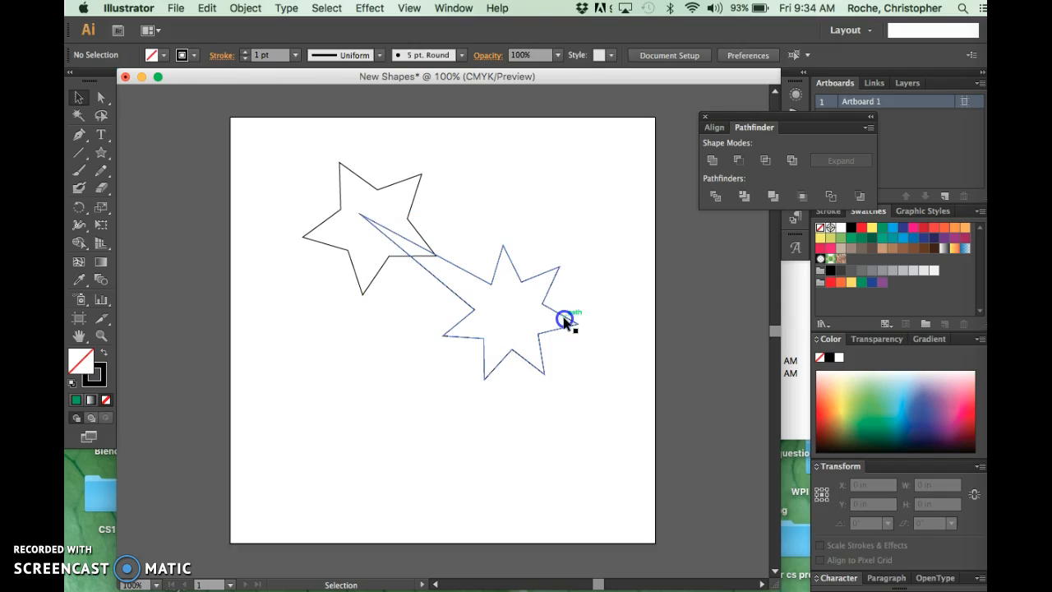
Step: Rotate the stretched star slightly clockwise and move it down to about X 4.46 in, Y 3.64 in, keeping its long tip inside the five-pointed star
click(568, 320)
drag(590, 374, 577, 396)
click(508, 318)
click(492, 329)
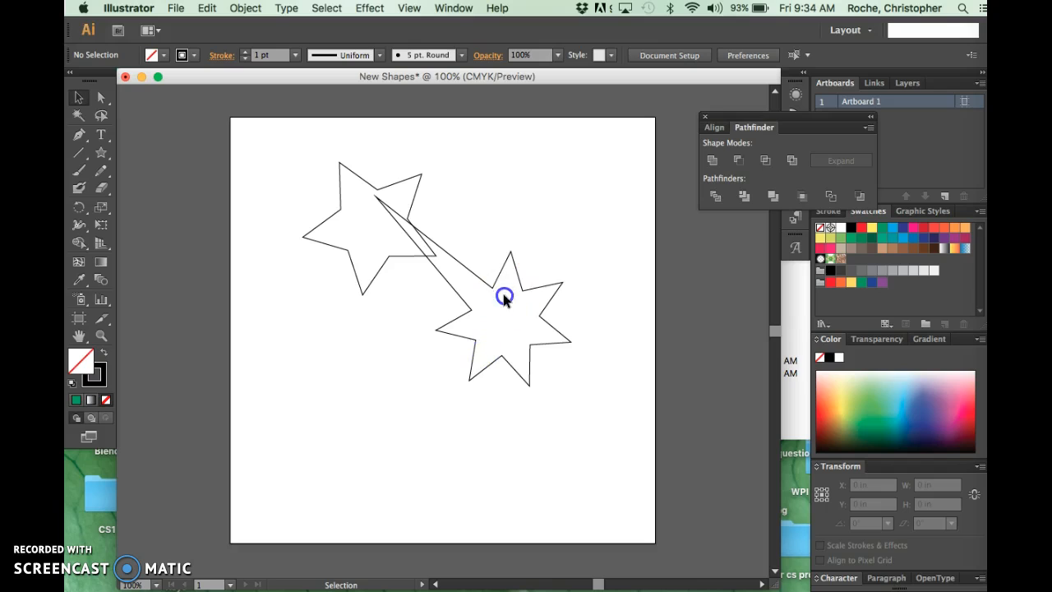
click(513, 265)
mouse_move(513, 265)
mouse_down()
mouse_move(496, 292)
mouse_move(507, 282)
mouse_up()
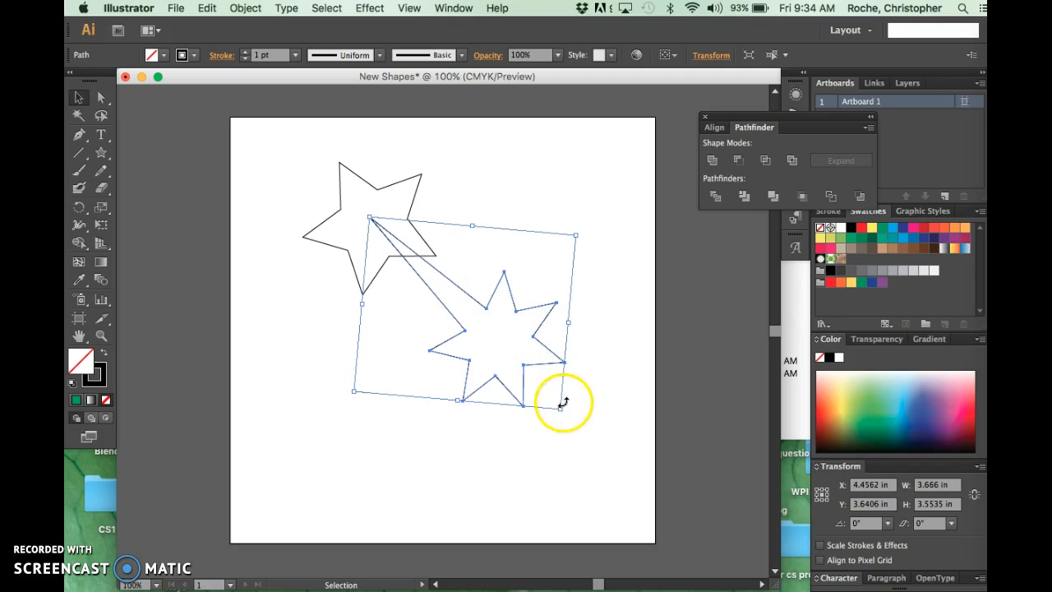
Step: Rotate the stretched star a little further clockwise, move it down-left to about X 4.29 in, Y 3.81 in, and deselect it
click(548, 435)
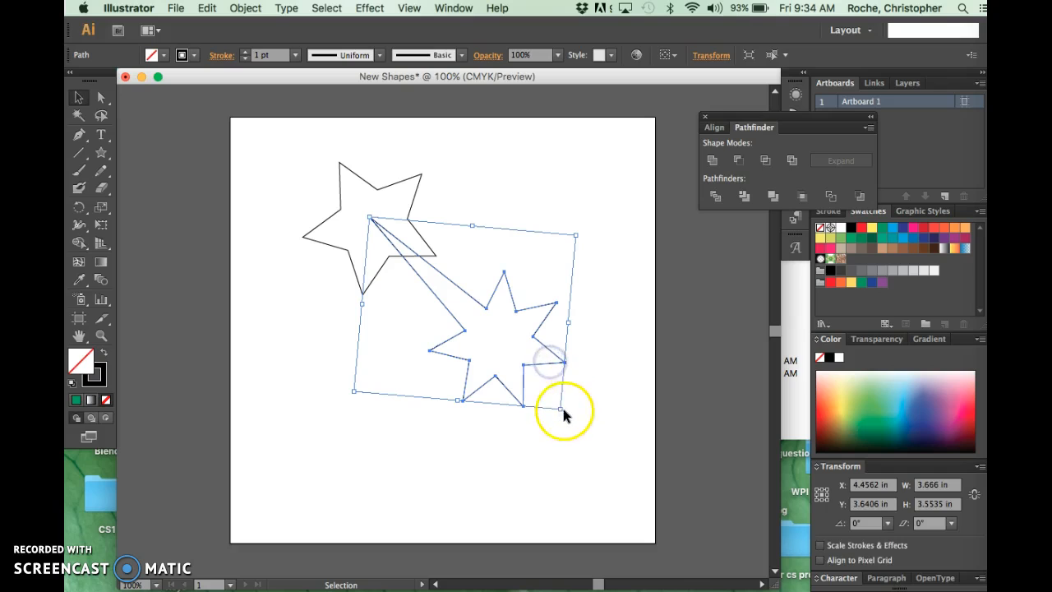
drag(564, 412, 550, 420)
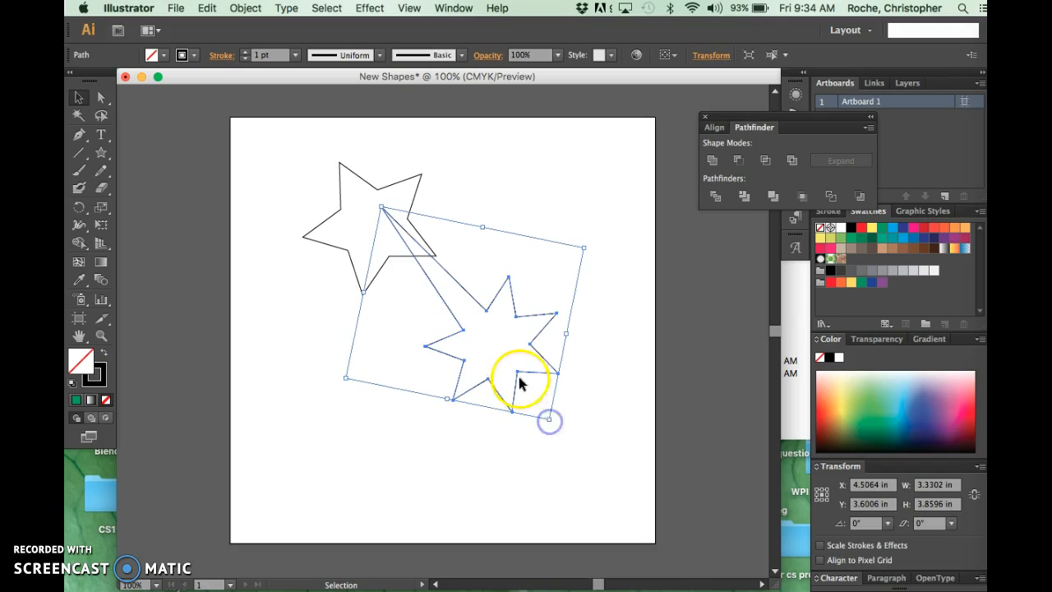
click(489, 368)
mouse_move(517, 309)
mouse_down()
mouse_move(502, 307)
mouse_move(505, 322)
mouse_up()
click(578, 241)
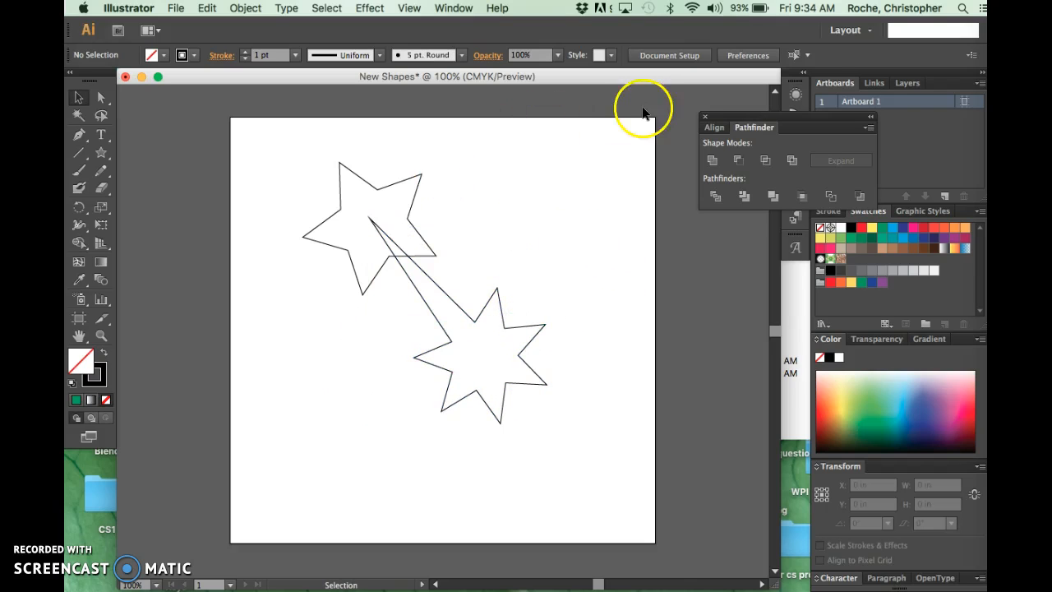
Step: Select both star shapes, merge them into a single outline with Pathfinder Unite, and deselect the result
click(367, 180)
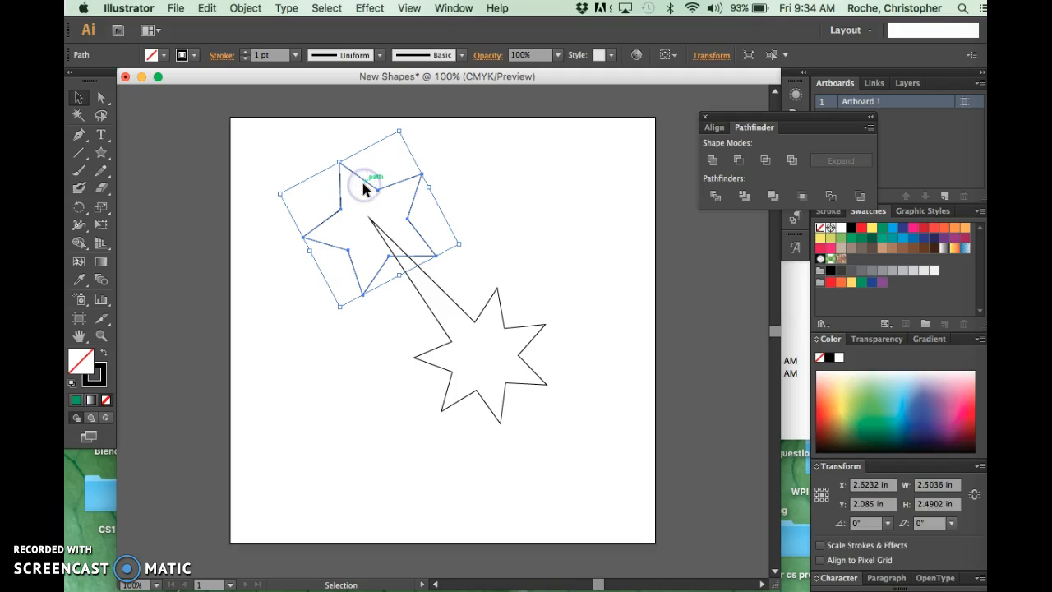
click(76, 98)
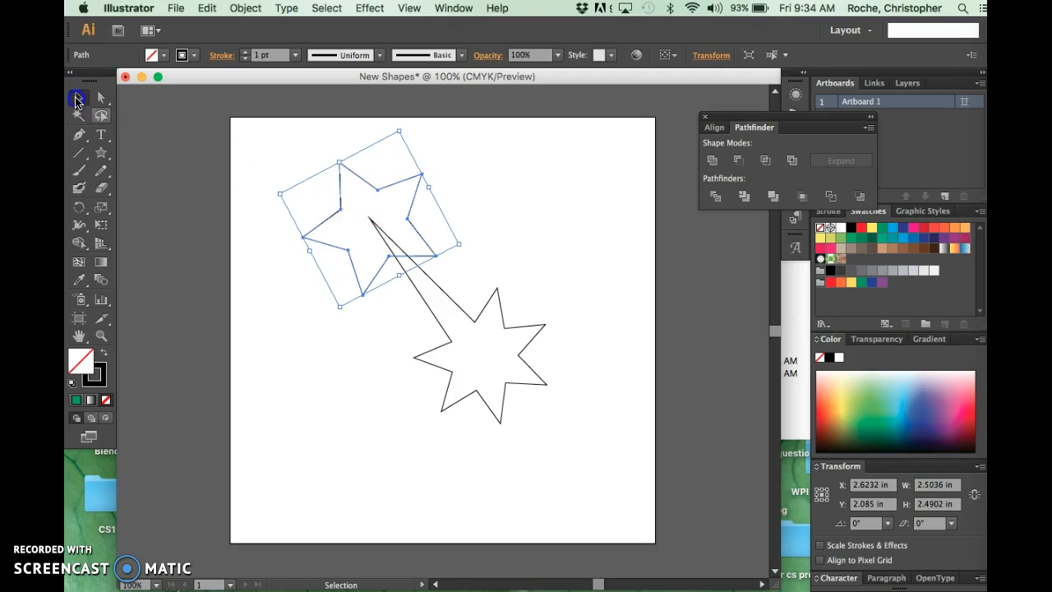
shift+click(488, 351)
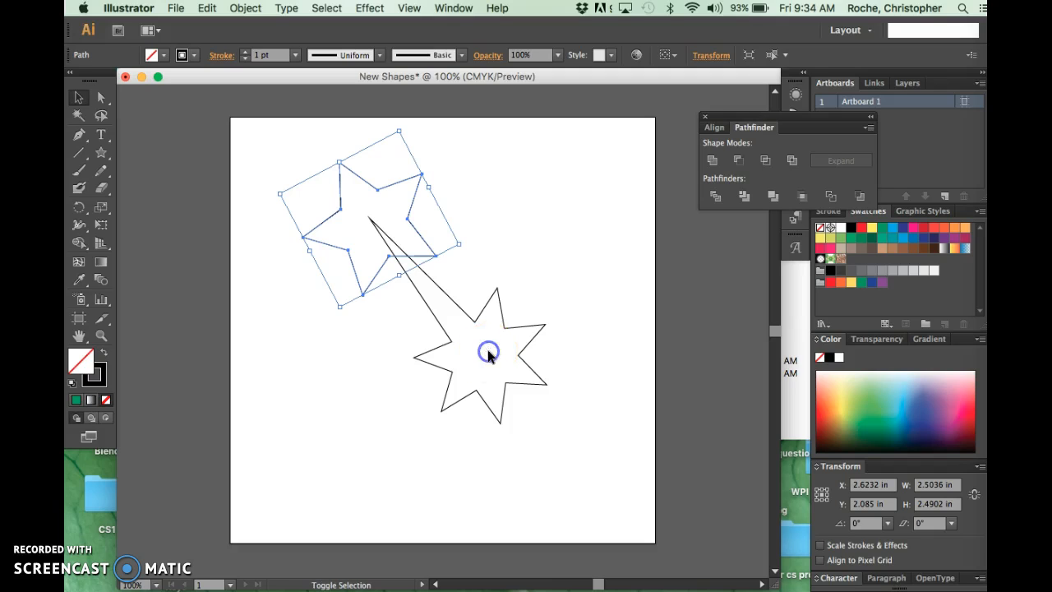
click(478, 321)
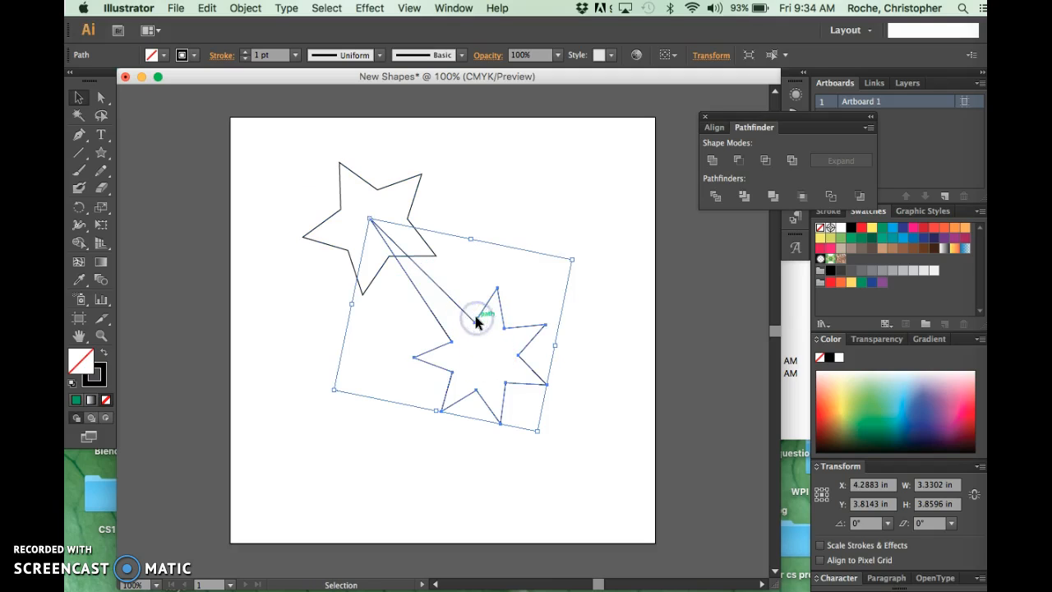
shift+click(388, 188)
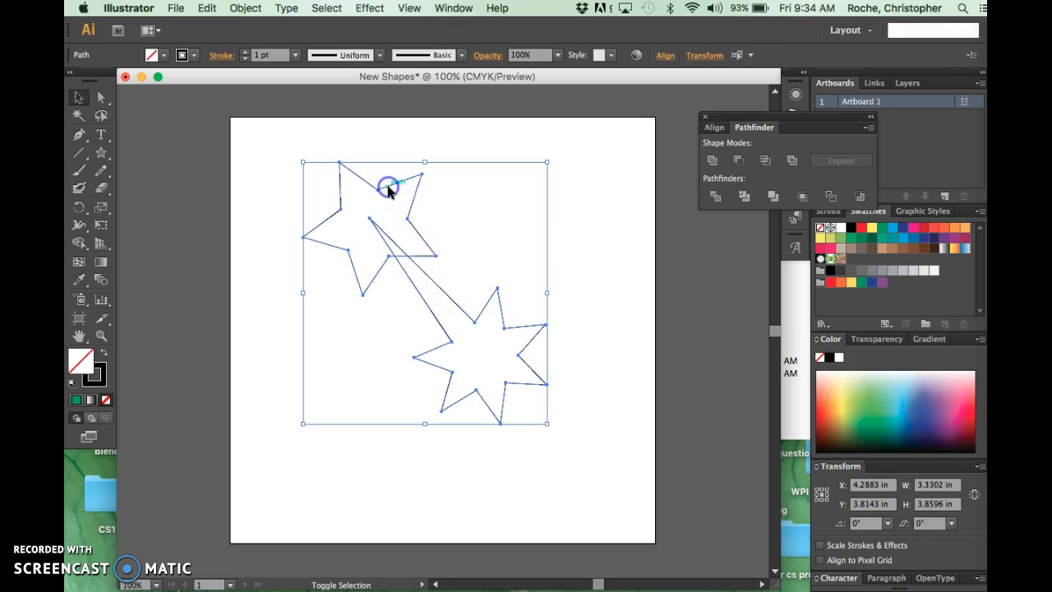
click(711, 166)
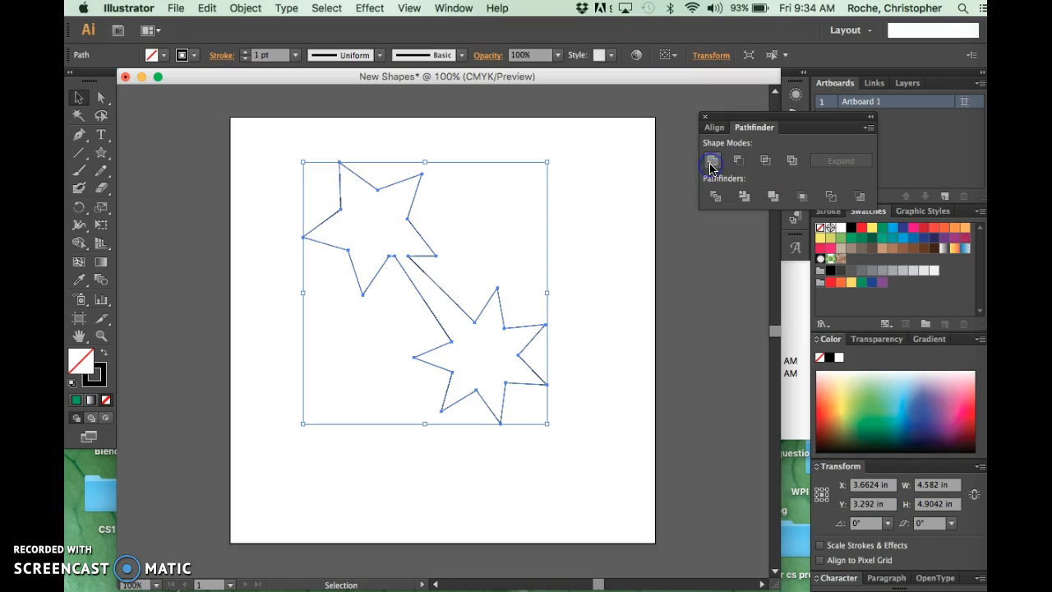
click(611, 317)
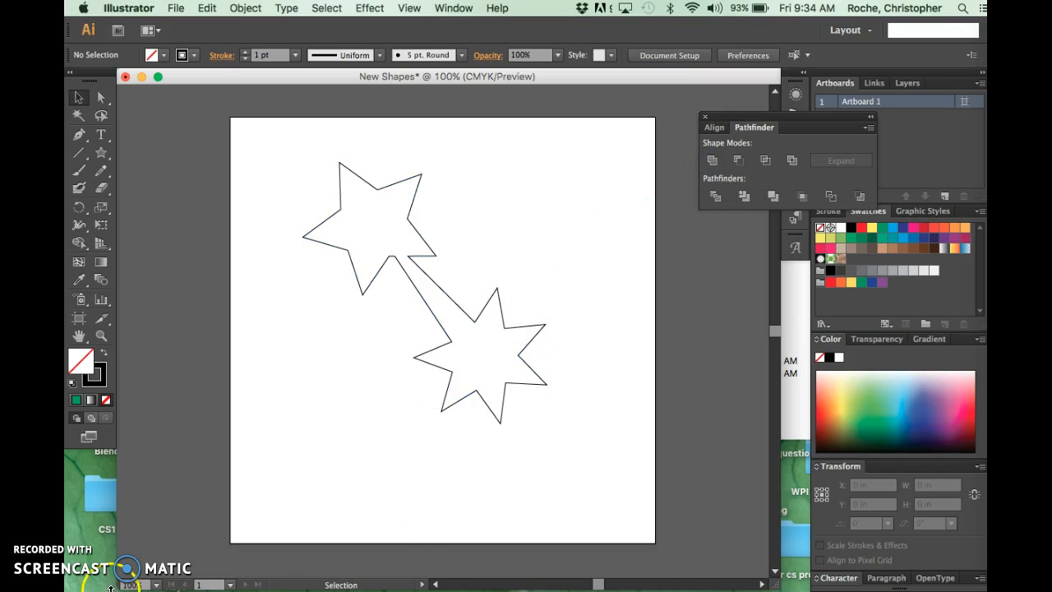